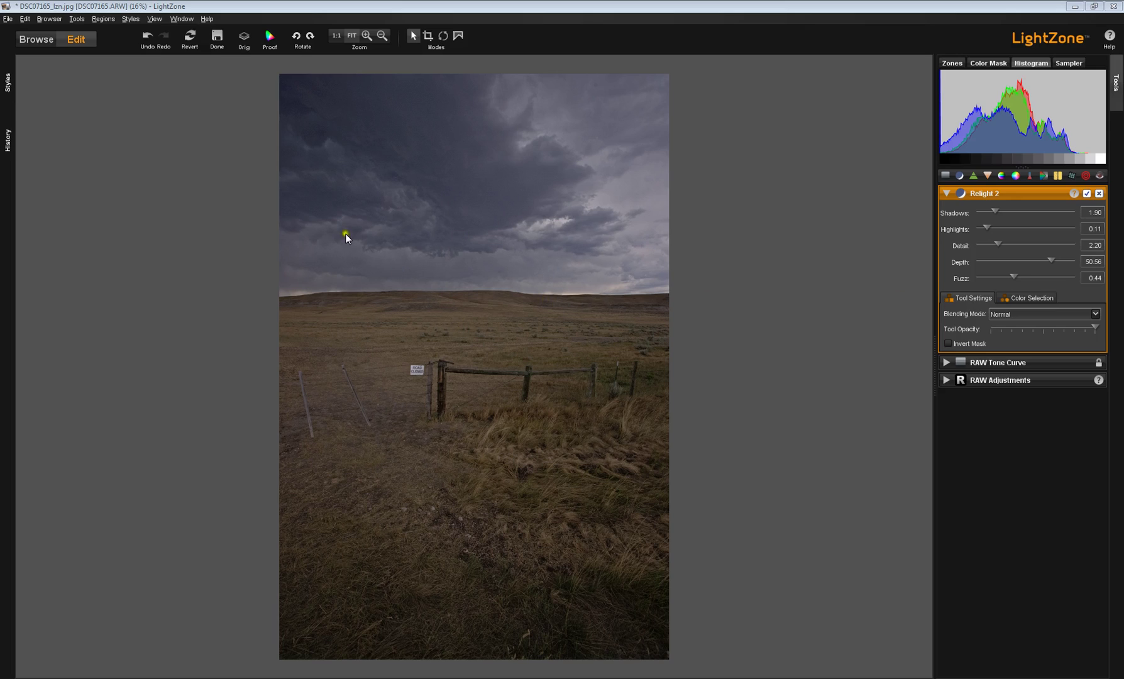
Step: Compare the Relight-edited prairie photo against the original, unedited version
{"action": "left_click", "coordinate": [244, 38]}
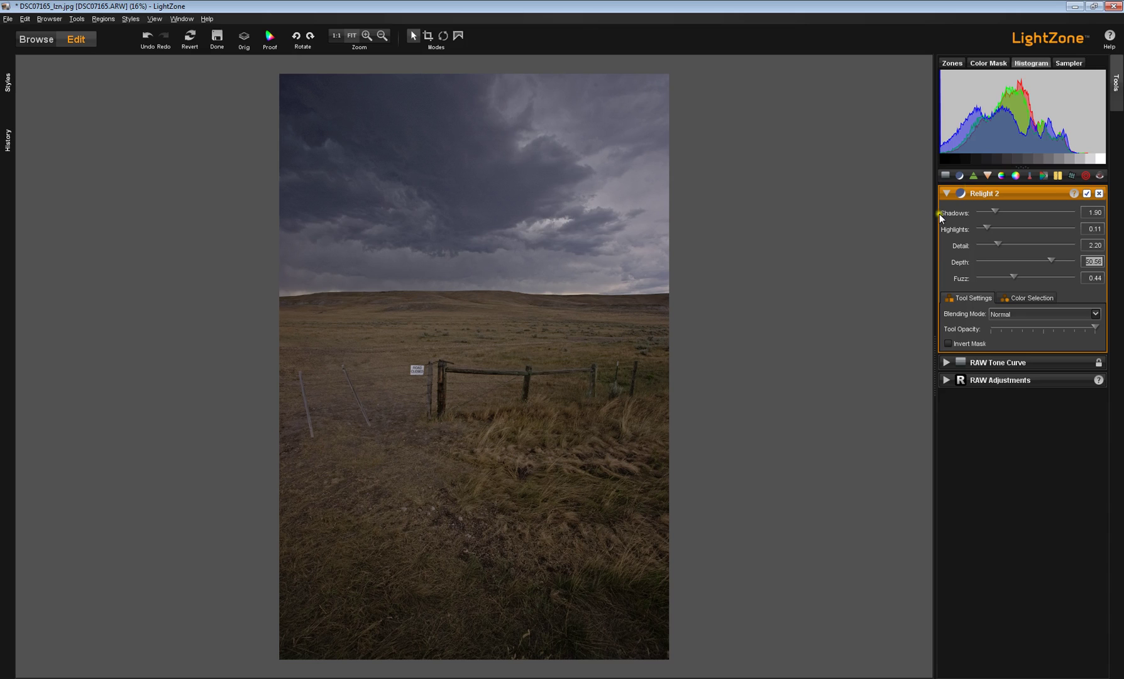
Step: Add a second Relight tool and toggle it off and back on to compare
{"action": "left_click", "coordinate": [960, 177]}
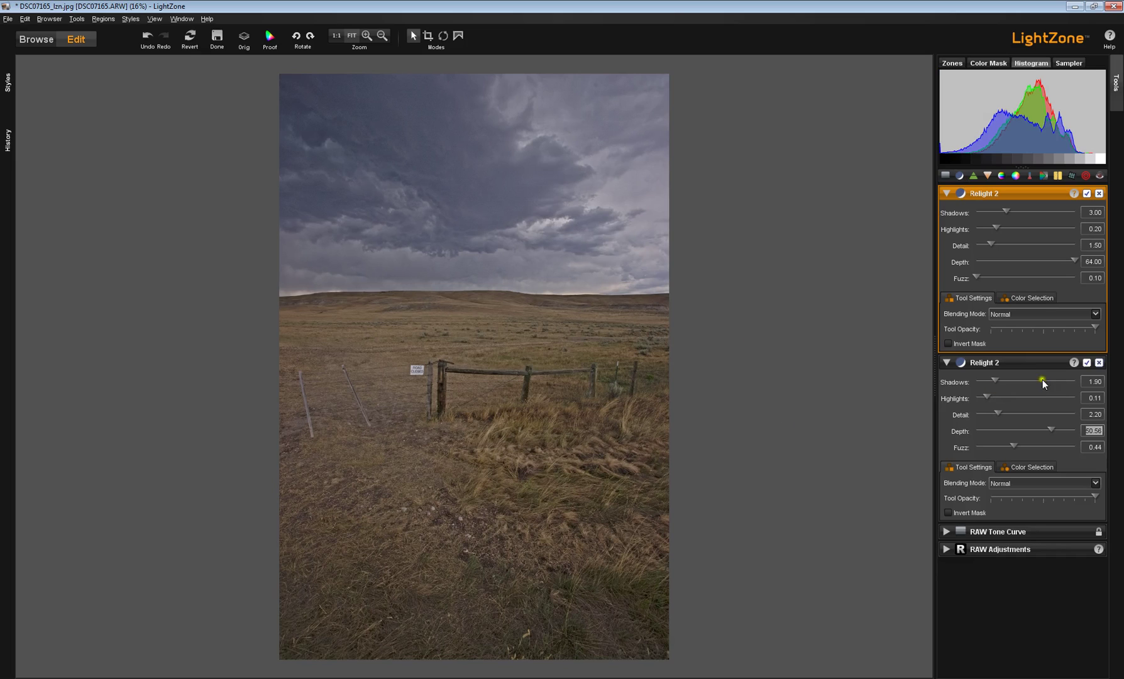
{"action": "left_click", "coordinate": [1087, 195]}
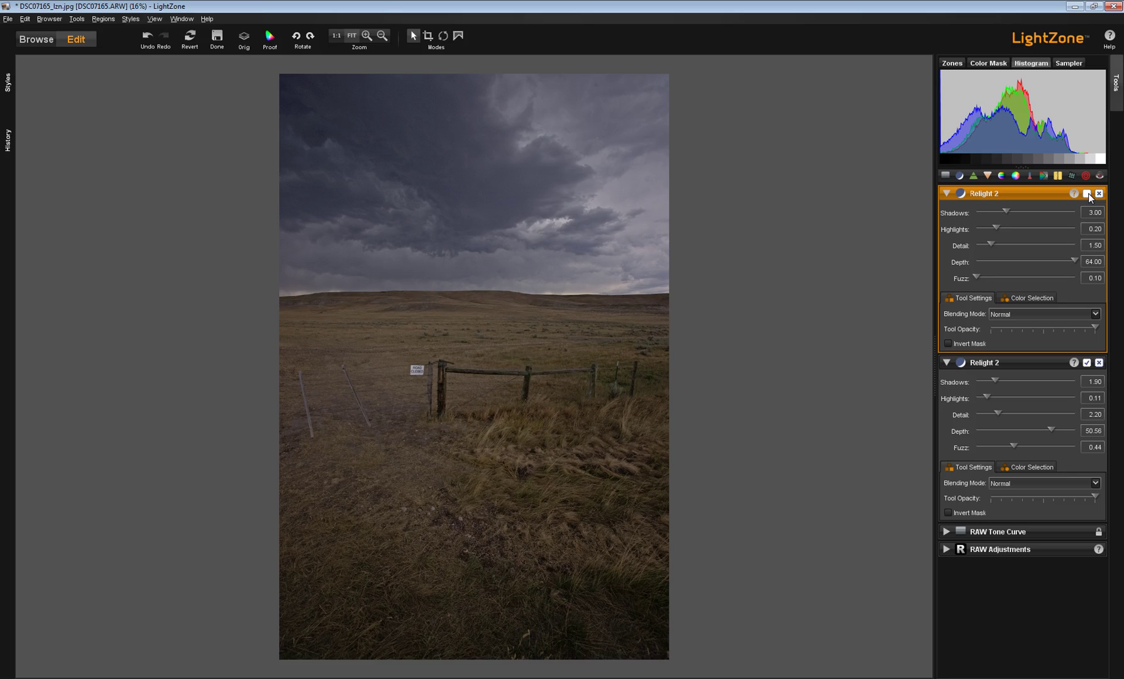
{"action": "left_click", "coordinate": [1088, 193]}
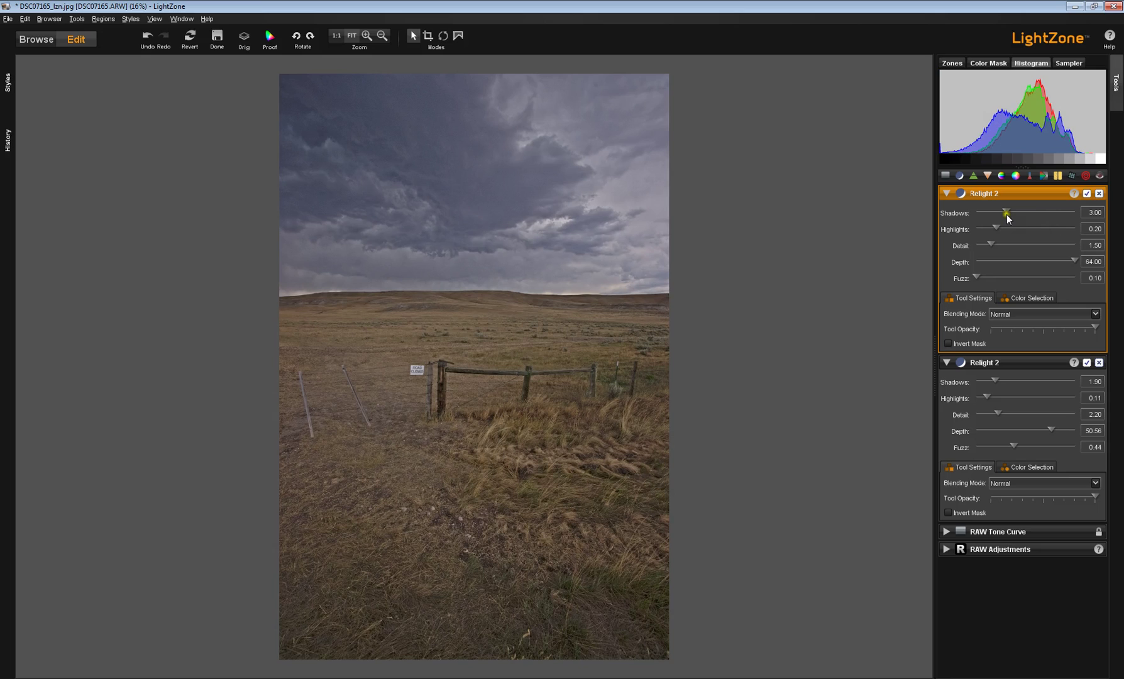
Step: Set the new Relight to Shadows 1.80, Highlights 0.11 and Detail 2.30
{"action": "left_click_drag", "start_coordinate": [1005, 210], "coordinate": [994, 209]}
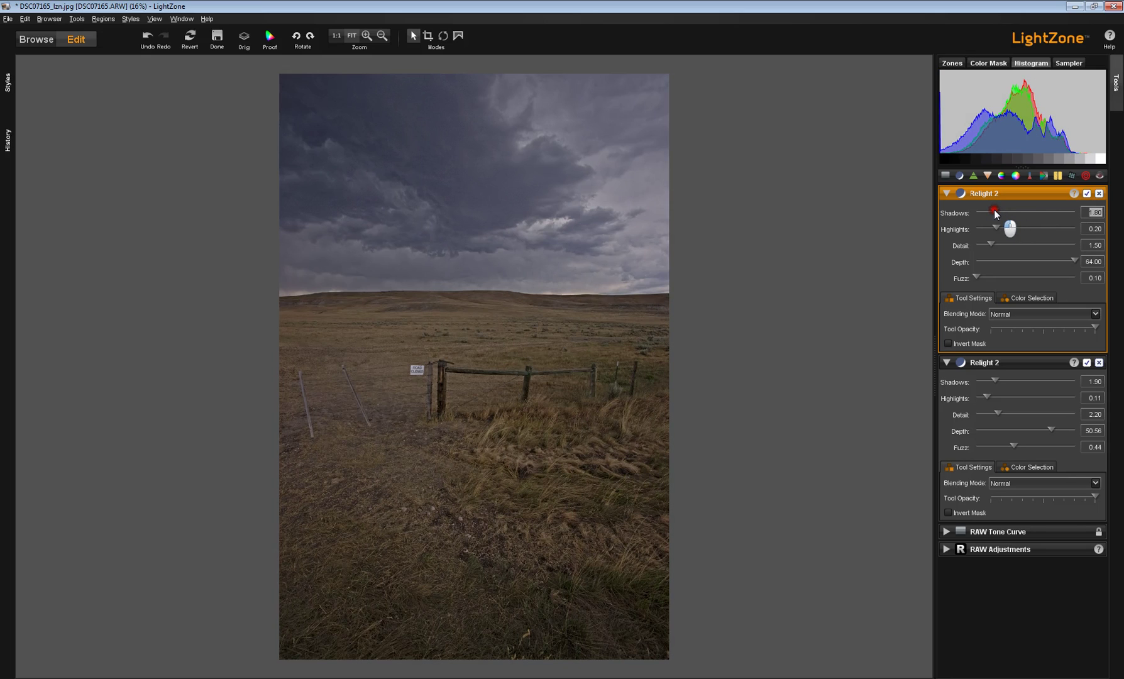
{"action": "left_click", "coordinate": [995, 227]}
{"action": "left_click_drag", "start_coordinate": [987, 226], "coordinate": [989, 235]}
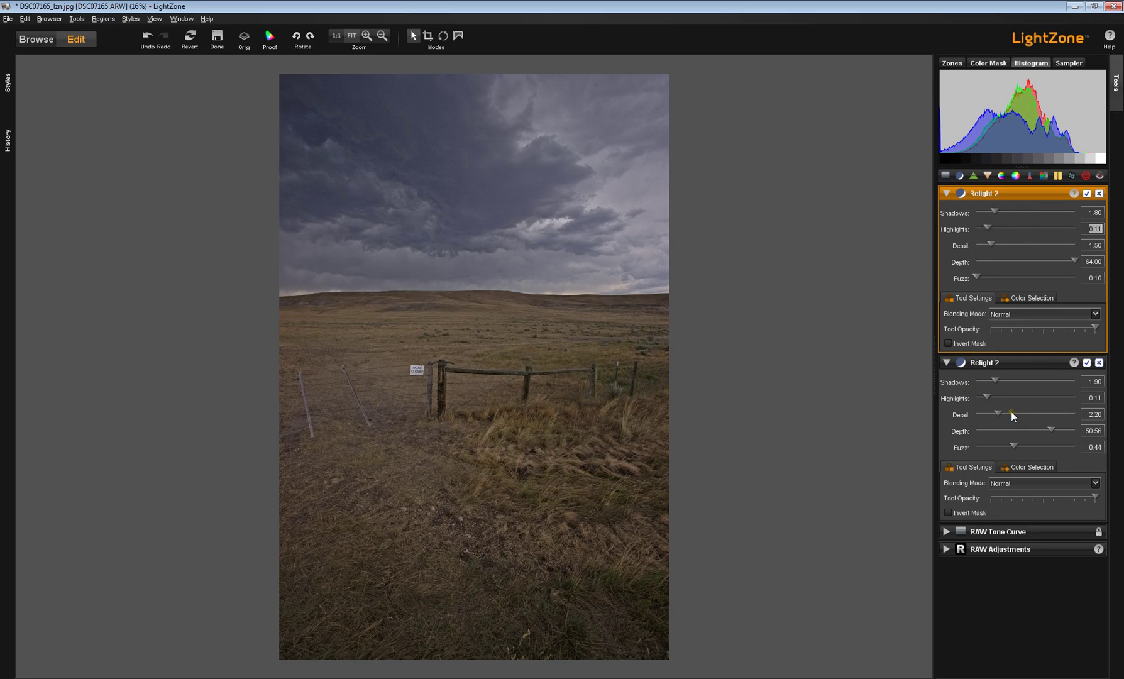
{"action": "left_click", "coordinate": [1015, 360]}
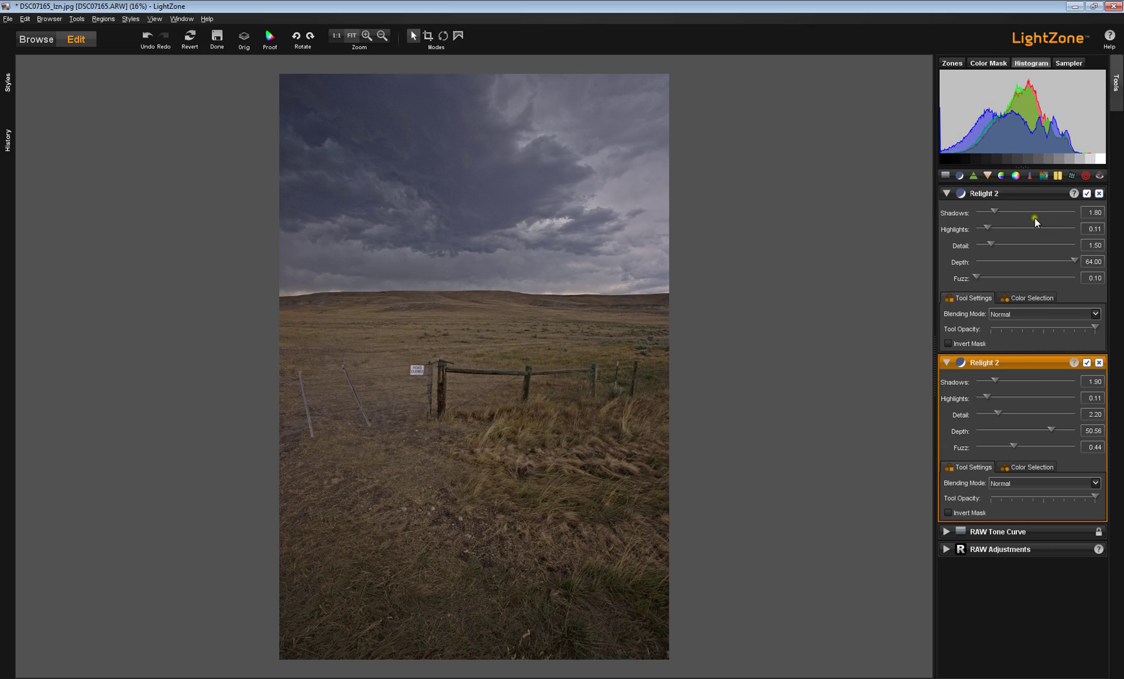
{"action": "left_click", "coordinate": [1031, 196]}
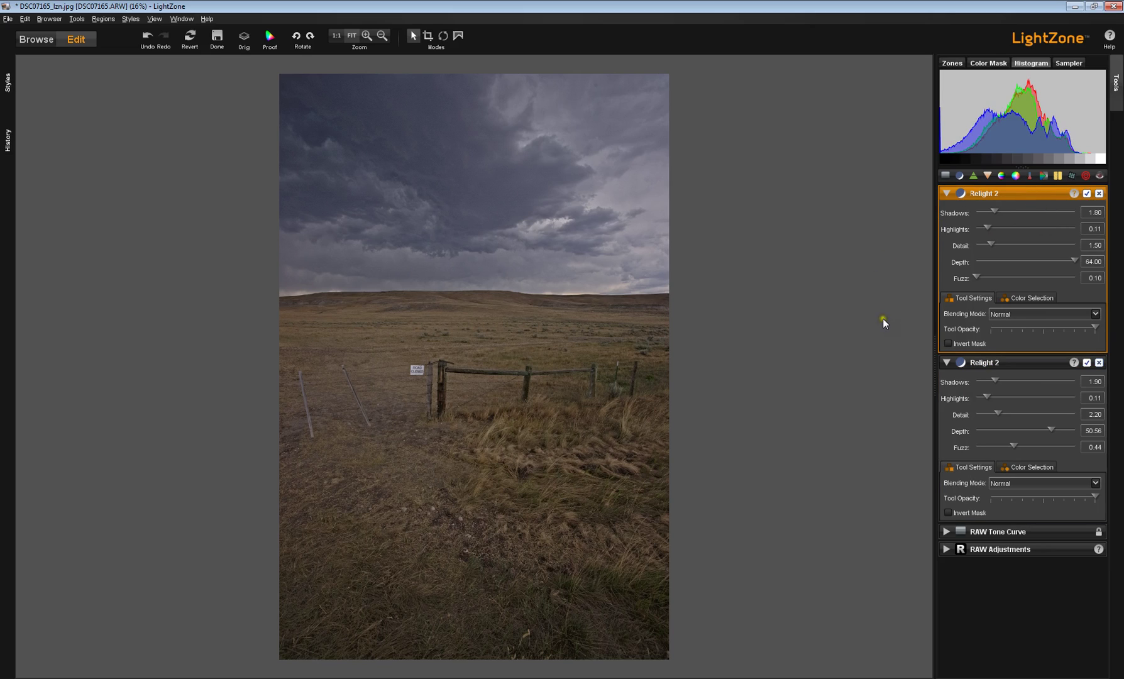
{"action": "left_click", "coordinate": [991, 243]}
{"action": "left_click_drag", "start_coordinate": [1004, 243], "coordinate": [1010, 244]}
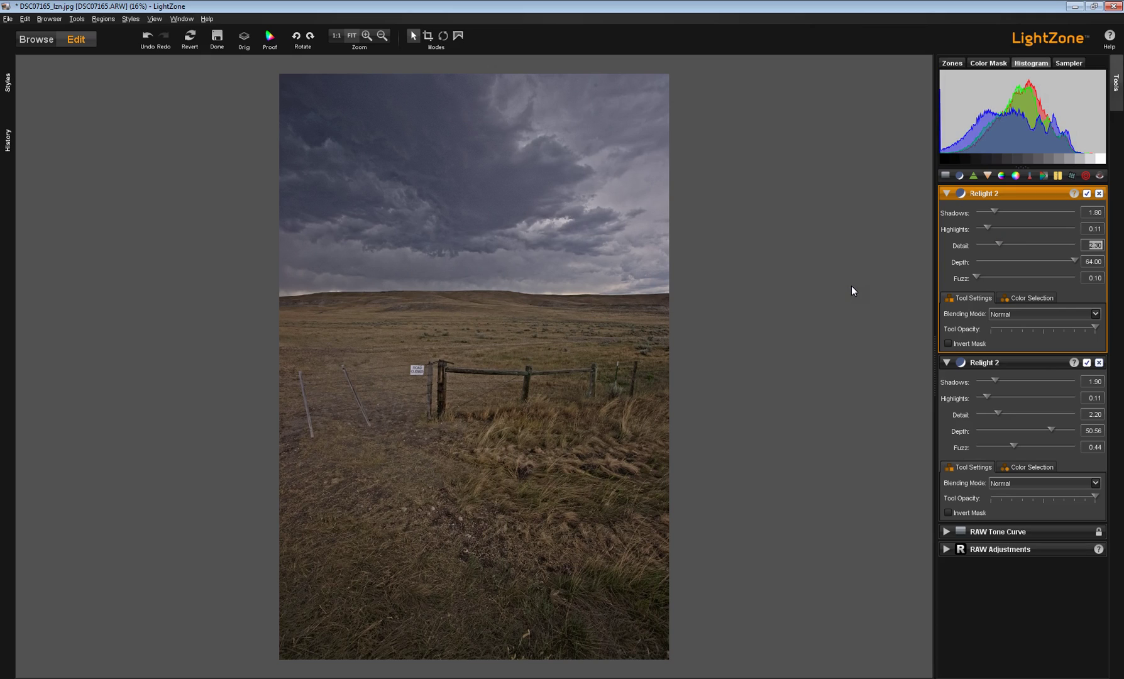
{"action": "left_click", "coordinate": [1040, 365]}
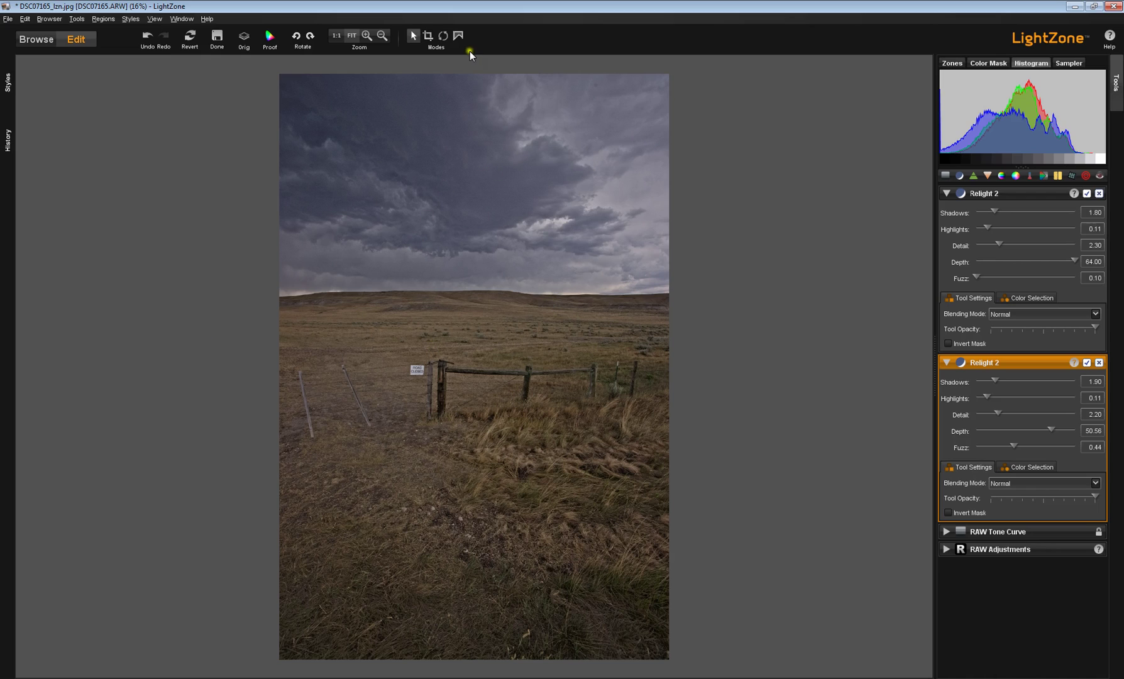
Step: Draw a polygon region along the horizon enclosing the foreground down to the bottom corners
{"action": "left_click", "coordinate": [458, 36]}
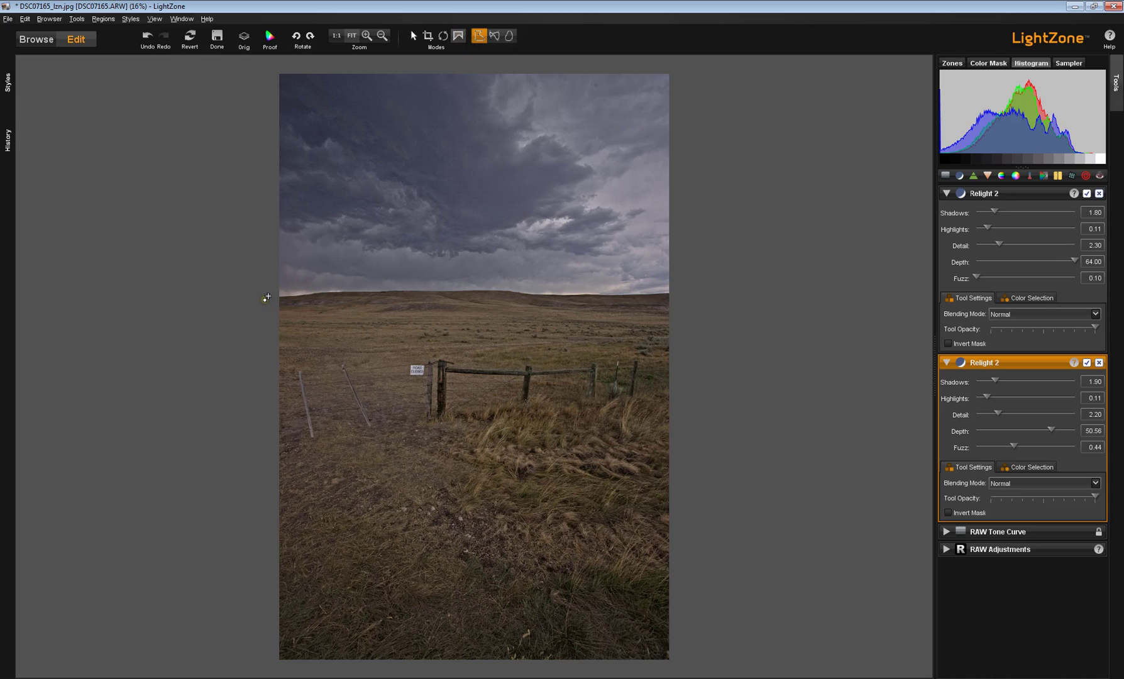
{"action": "left_click", "coordinate": [265, 296]}
{"action": "left_click", "coordinate": [357, 290]}
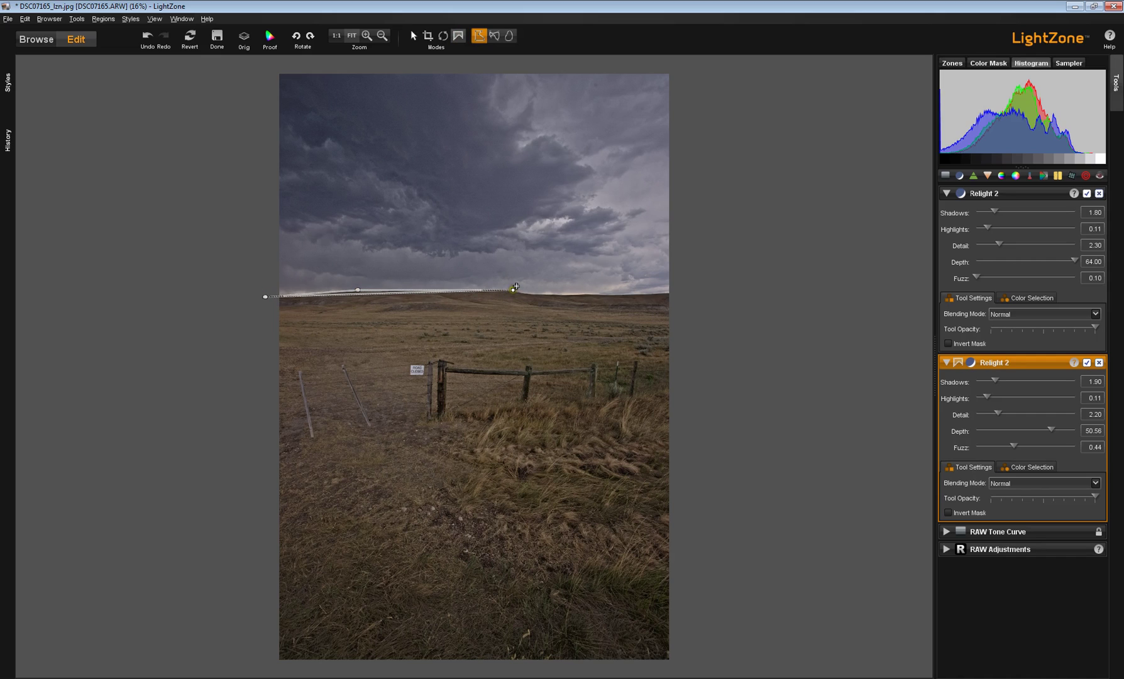
{"action": "left_click", "coordinate": [514, 289]}
{"action": "left_click", "coordinate": [539, 294]}
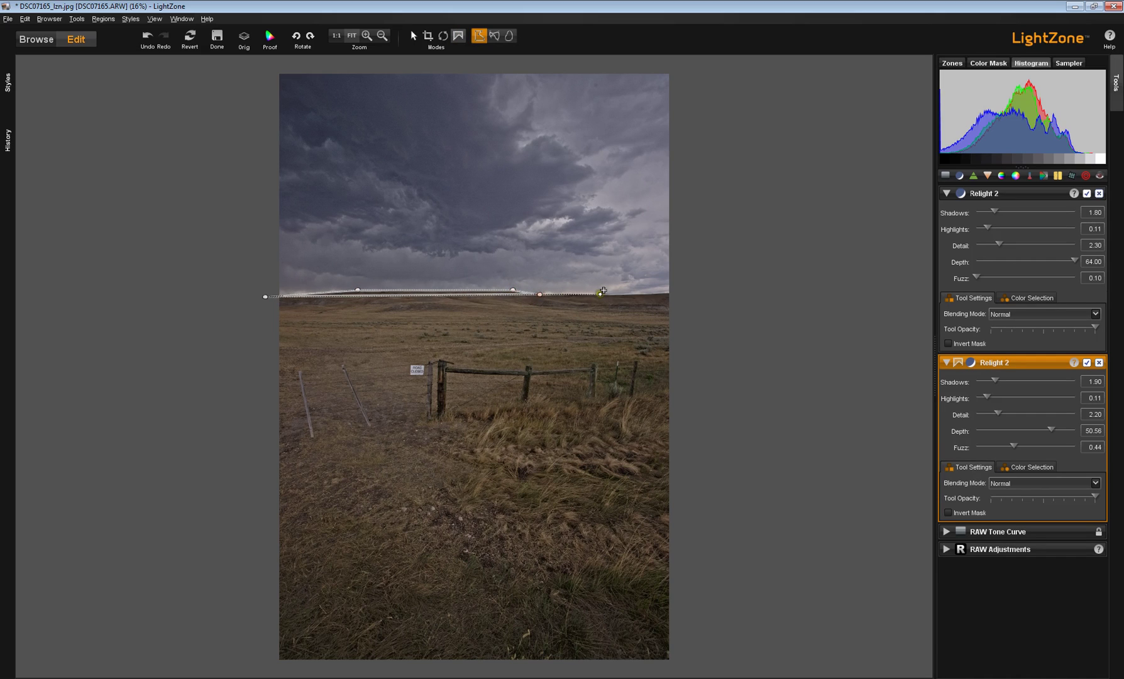
{"action": "left_click", "coordinate": [602, 293]}
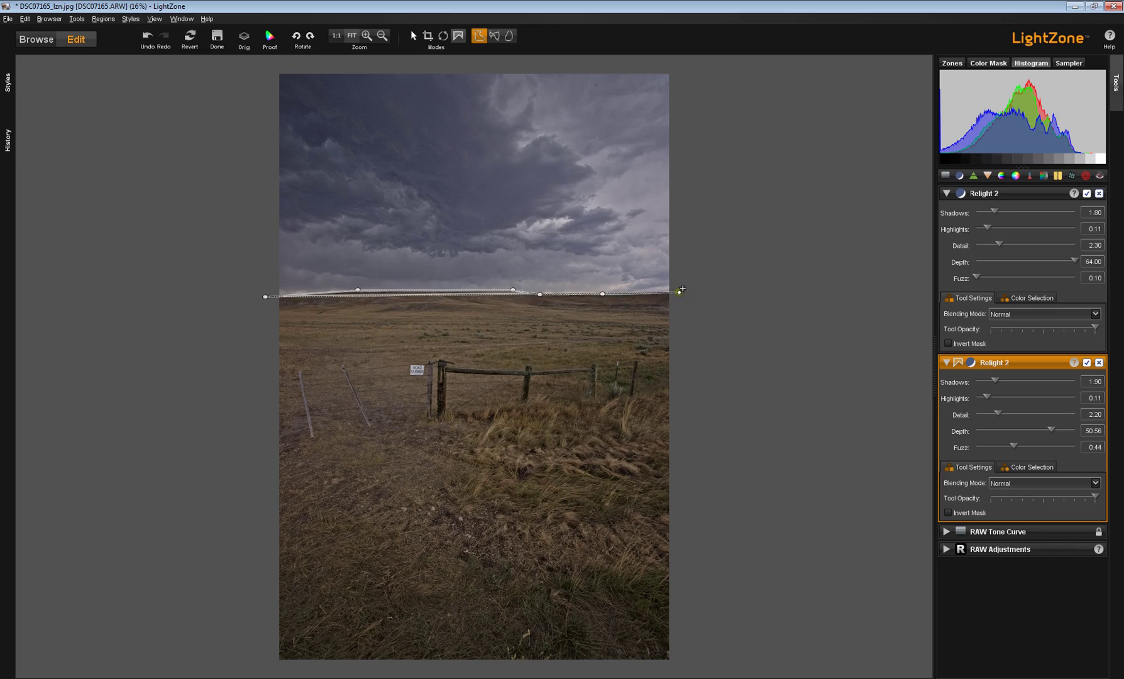
{"action": "left_click", "coordinate": [680, 291]}
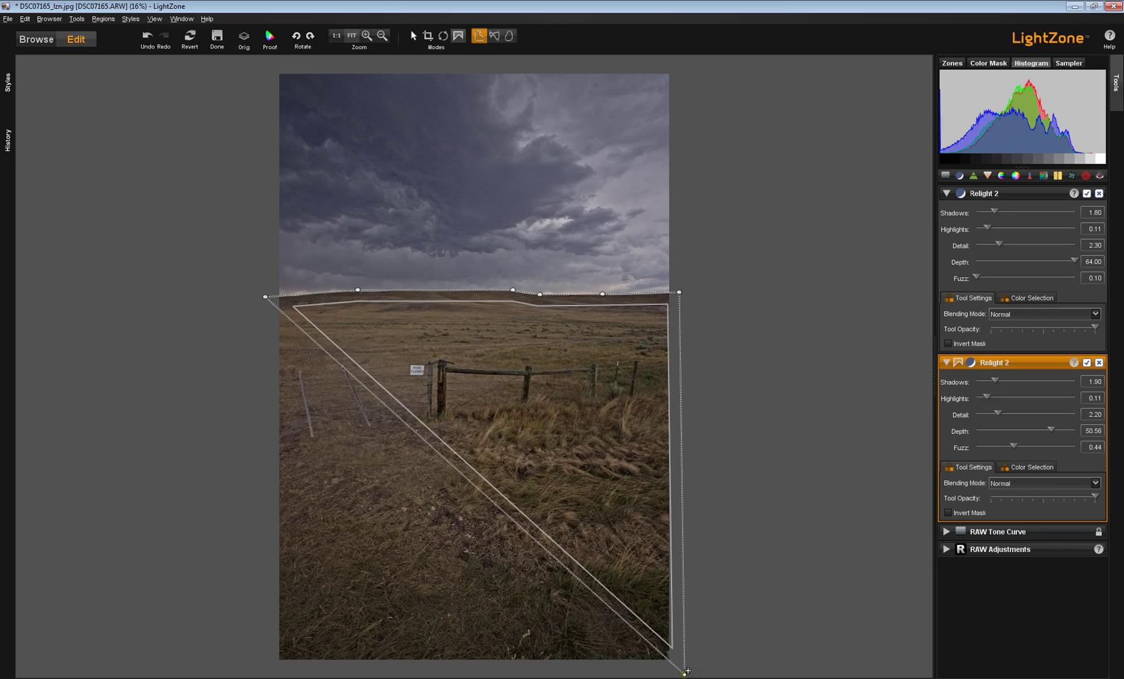
{"action": "double_click", "coordinate": [683, 673]}
{"action": "left_click_drag", "start_coordinate": [501, 671], "coordinate": [264, 672]}
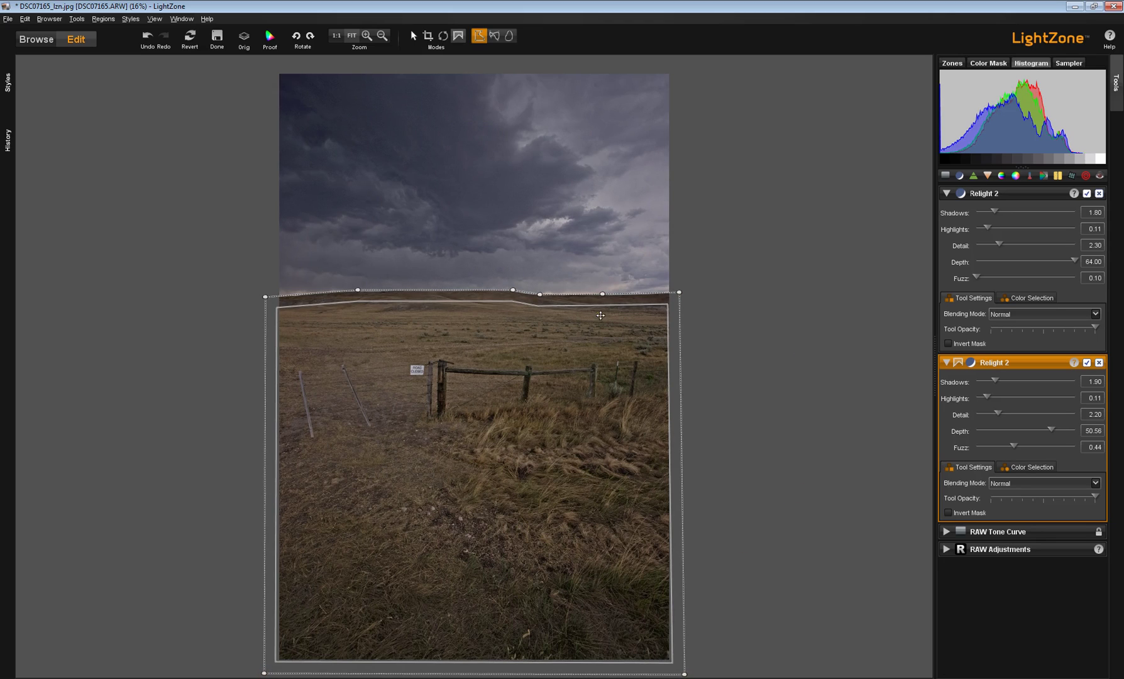
Step: Widen the region's feathered edge along the horizon and hide the region outlines
{"action": "left_click_drag", "start_coordinate": [602, 304], "coordinate": [603, 299]}
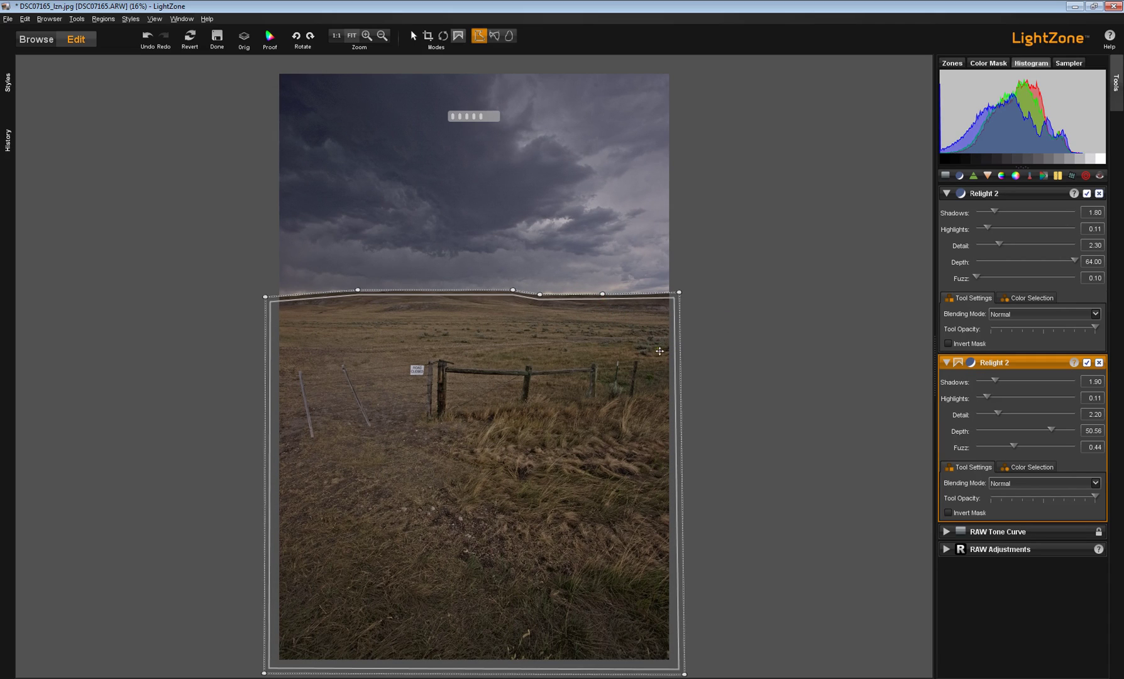
{"action": "right_click", "coordinate": [613, 355]}
{"action": "left_click", "coordinate": [625, 362]}
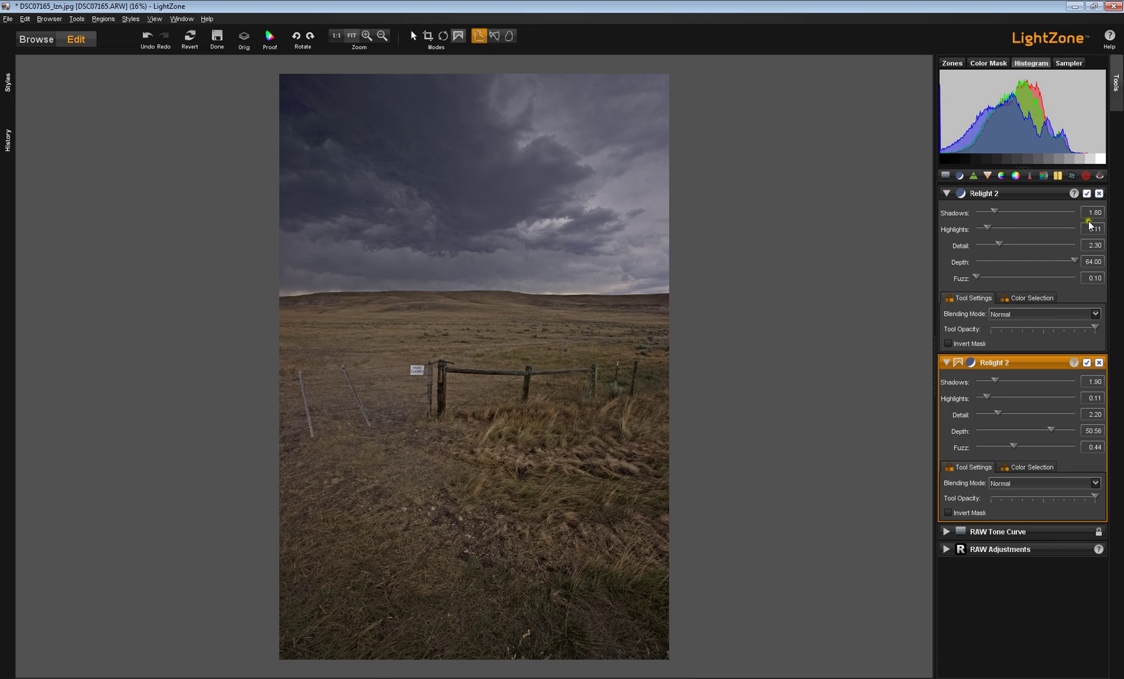
Step: Toggle off the unmasked top Relight, compare with the original, then delete it
{"action": "left_click", "coordinate": [1087, 193]}
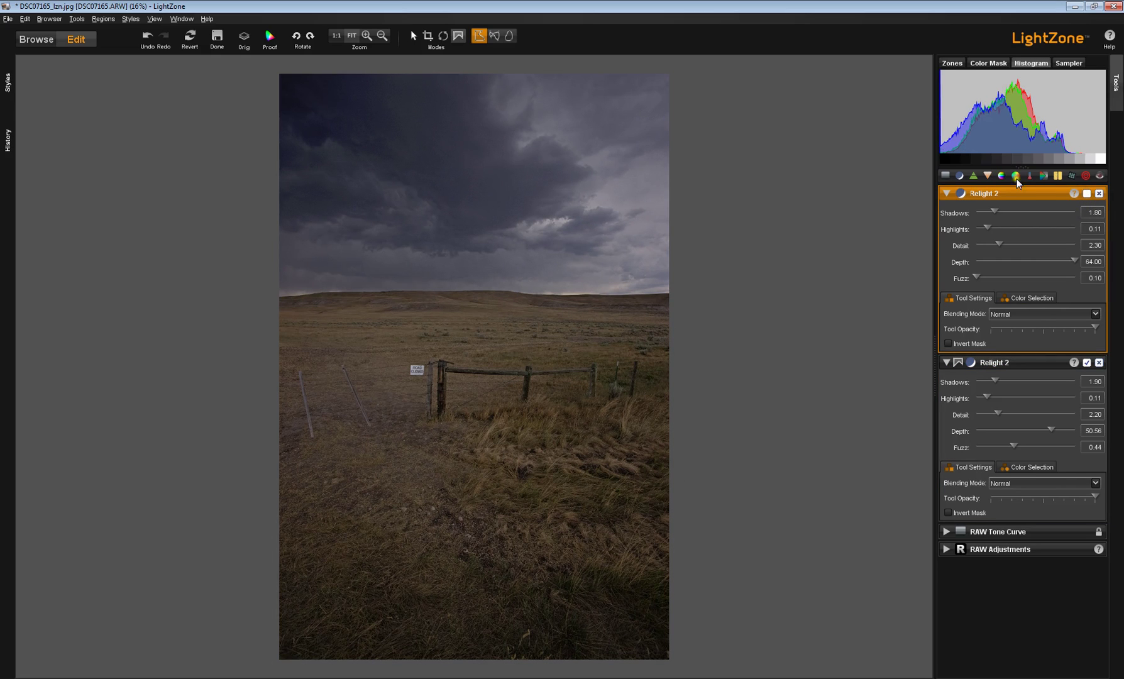
{"action": "left_click", "coordinate": [1048, 364]}
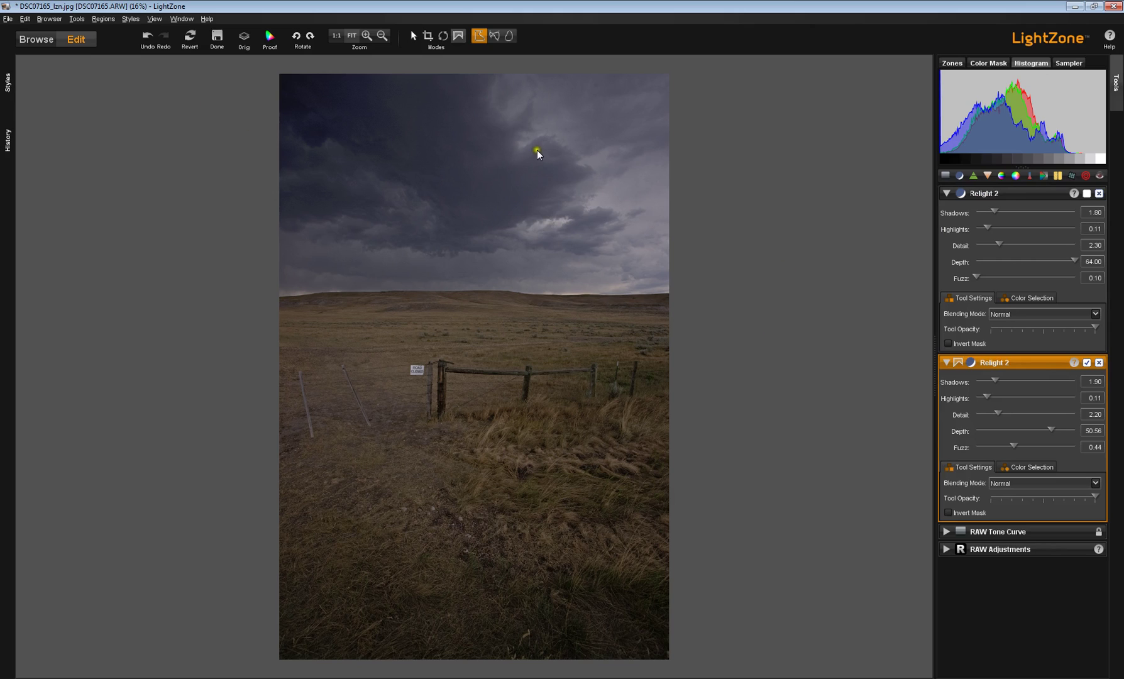
{"action": "left_click", "coordinate": [245, 38]}
{"action": "left_click", "coordinate": [781, 289]}
{"action": "left_click", "coordinate": [1098, 194]}
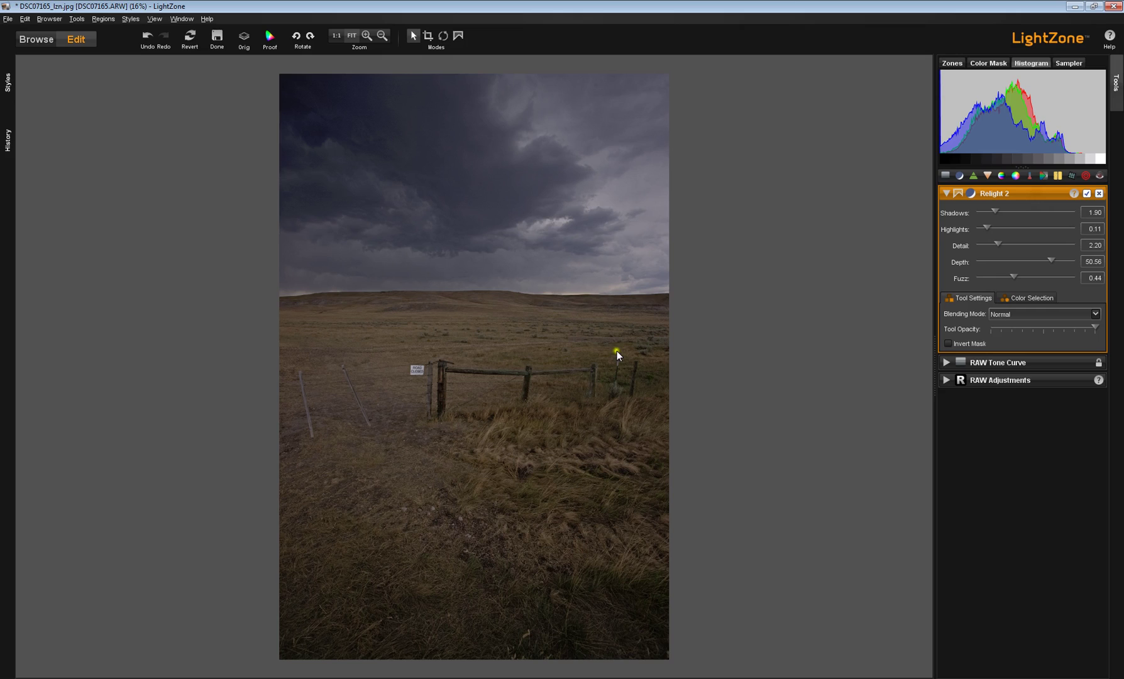
Step: Copy the foreground region from Relight 2
{"action": "left_click", "coordinate": [458, 35]}
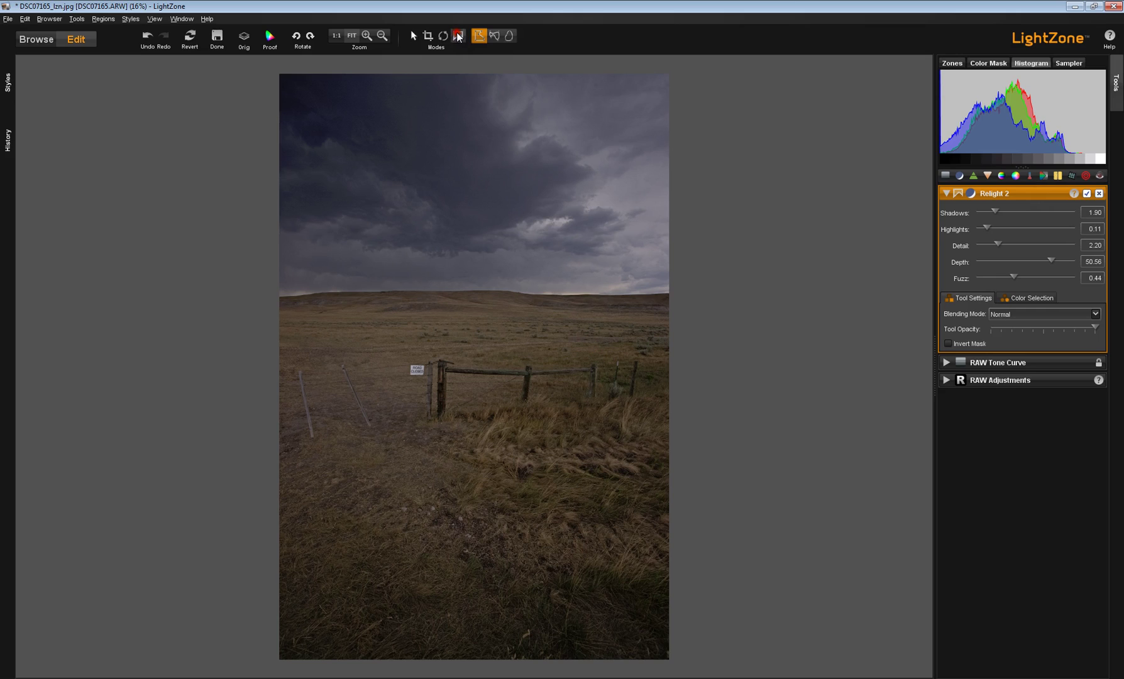
{"action": "left_click", "coordinate": [533, 340]}
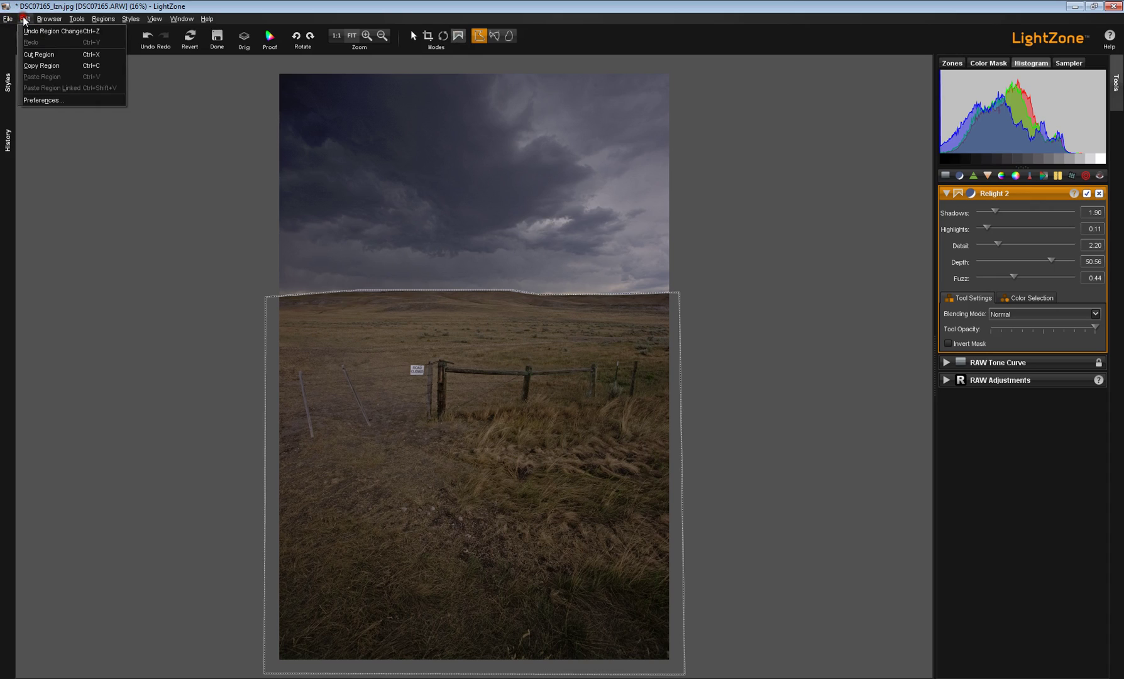
{"action": "left_click", "coordinate": [41, 65]}
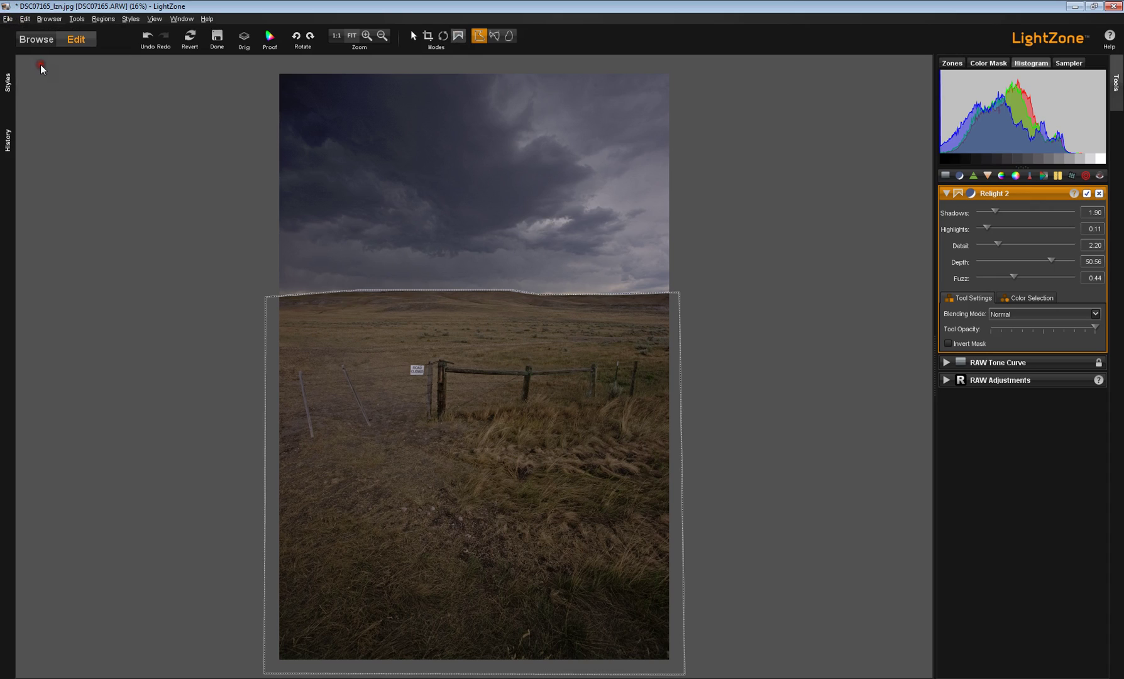
Step: Add a third Relight, paste the copied region onto it and invert the mask to target the sky
{"action": "left_click", "coordinate": [961, 175]}
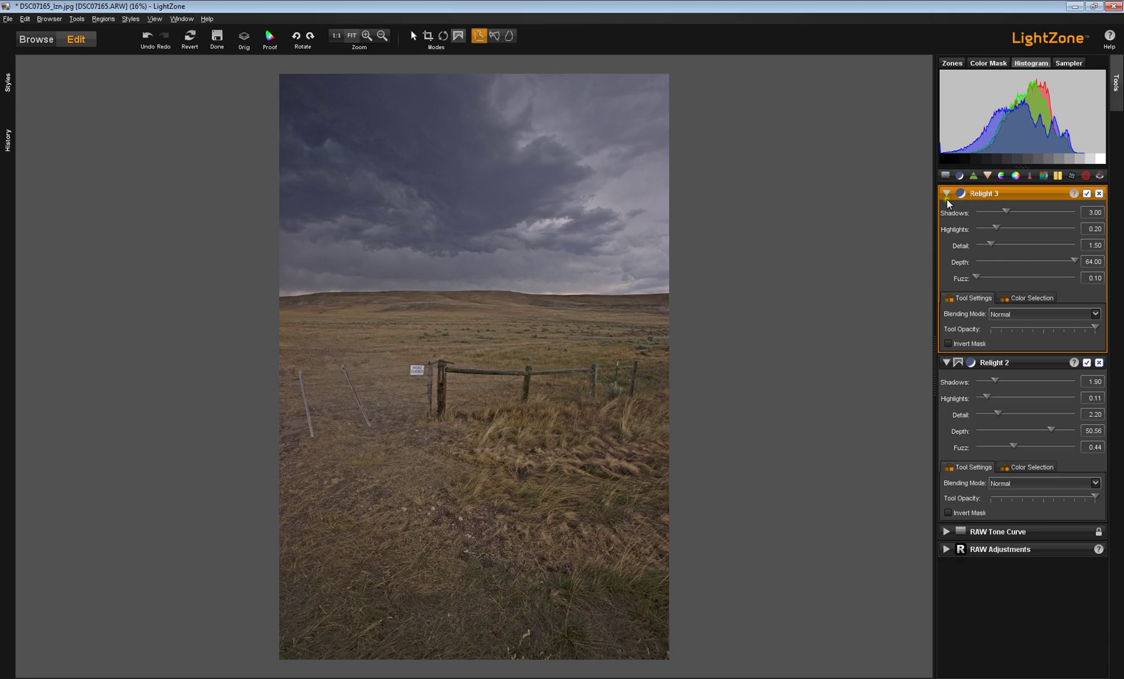
{"action": "left_click", "coordinate": [26, 19]}
{"action": "left_click", "coordinate": [40, 76]}
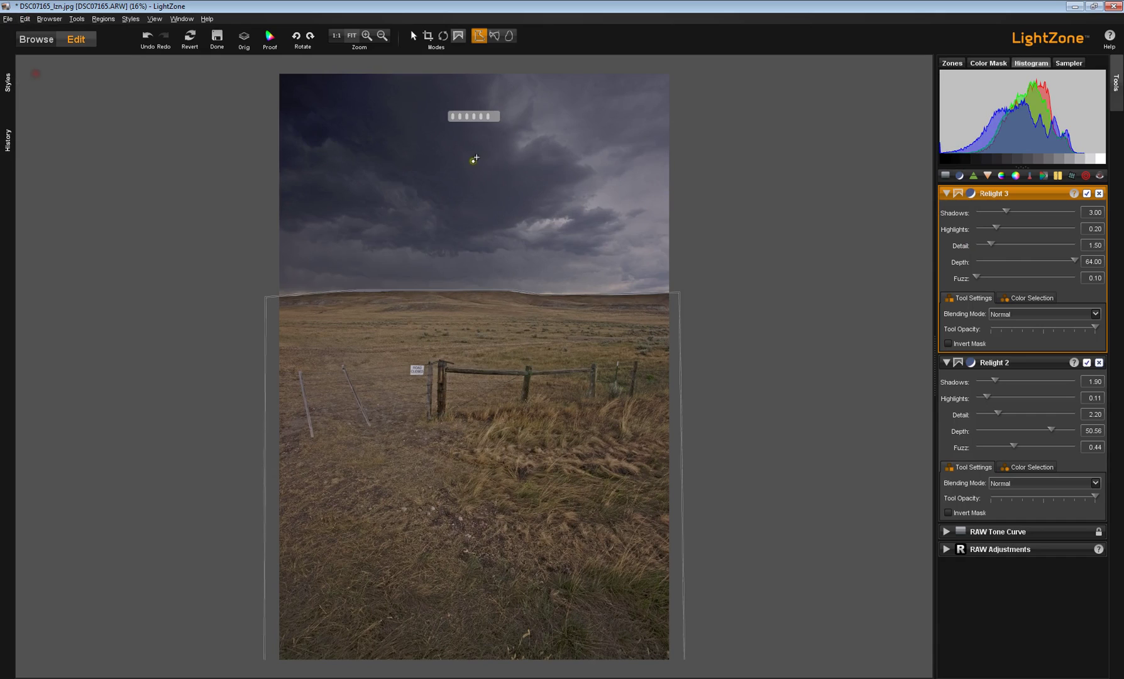
{"action": "left_click", "coordinate": [949, 342]}
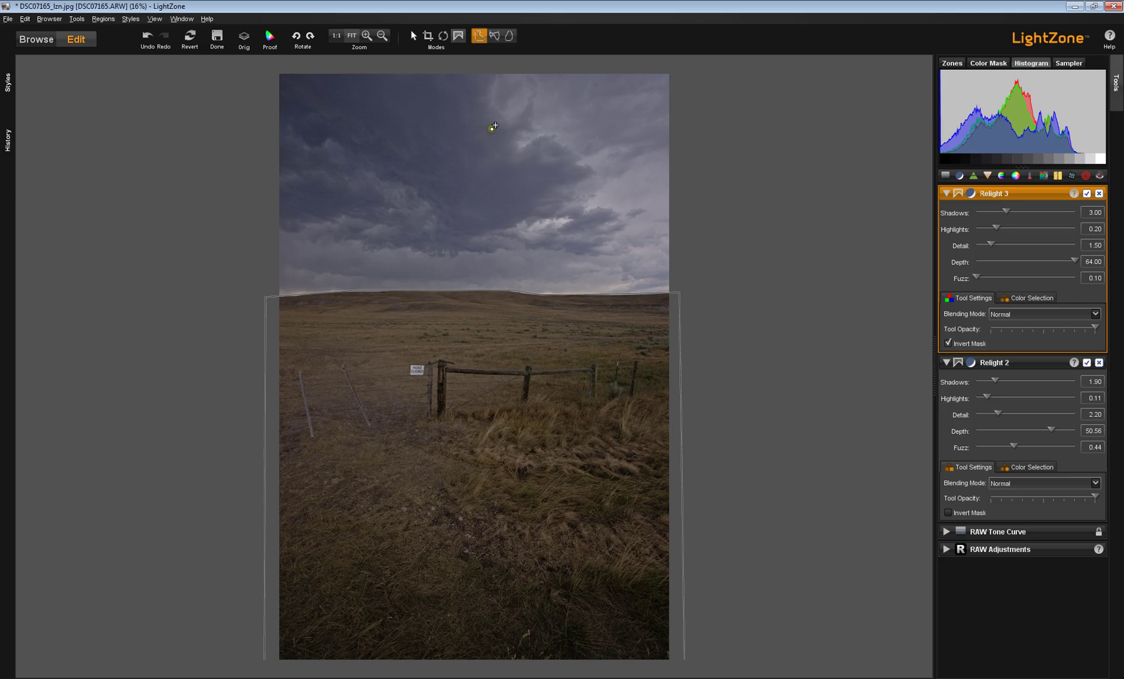
{"action": "right_click", "coordinate": [589, 406]}
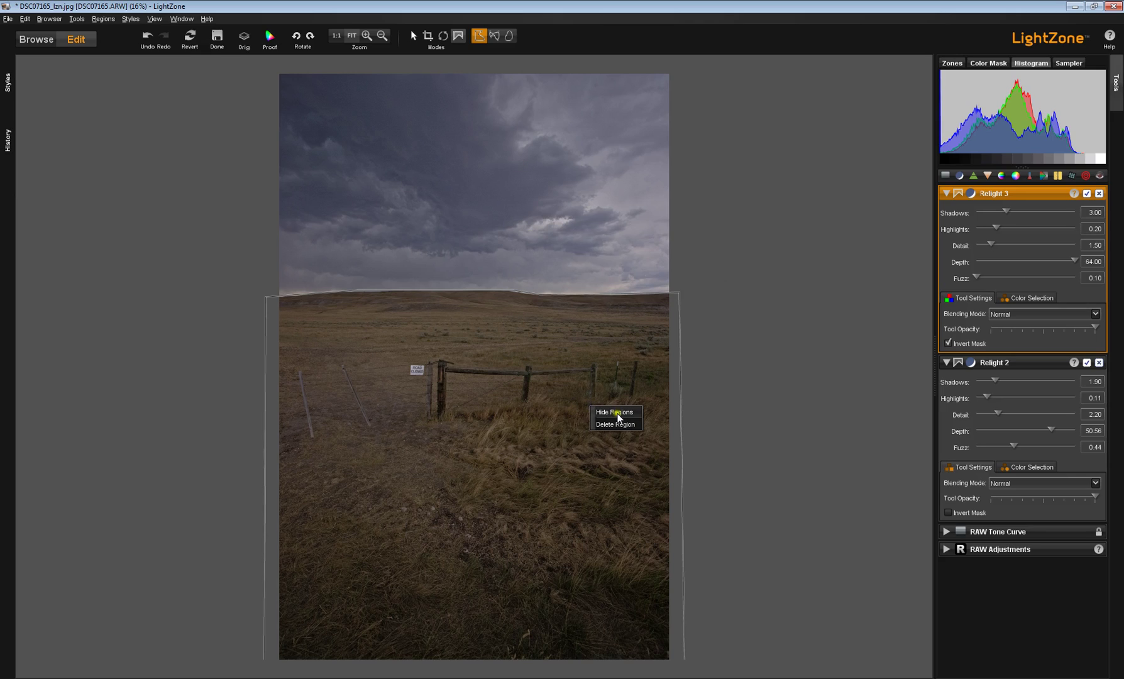
Step: Hide the region outline and lower the sky Relight's Shadows from 3.00 to 1.80, checking against the original
{"action": "left_click", "coordinate": [618, 413]}
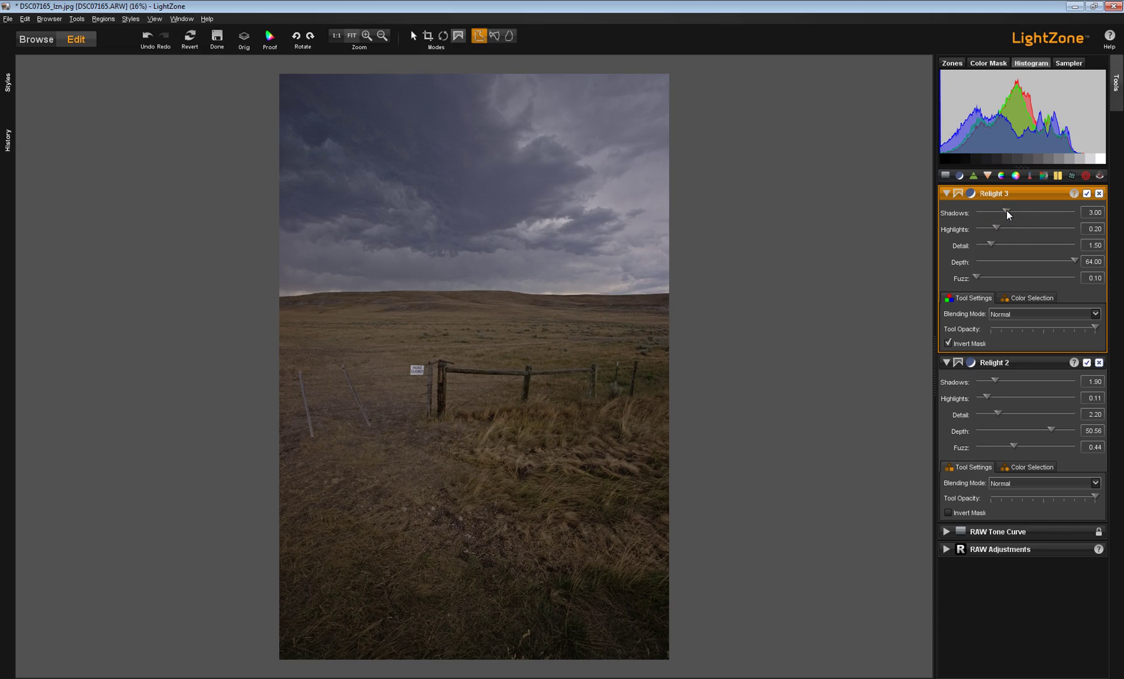
{"action": "mouse_move", "coordinate": [1006, 210]}
{"action": "left_mouse_down"}
{"action": "mouse_move", "coordinate": [992, 210]}
{"action": "mouse_move", "coordinate": [995, 227]}
{"action": "mouse_move", "coordinate": [984, 227]}
{"action": "mouse_move", "coordinate": [988, 209]}
{"action": "left_mouse_up"}
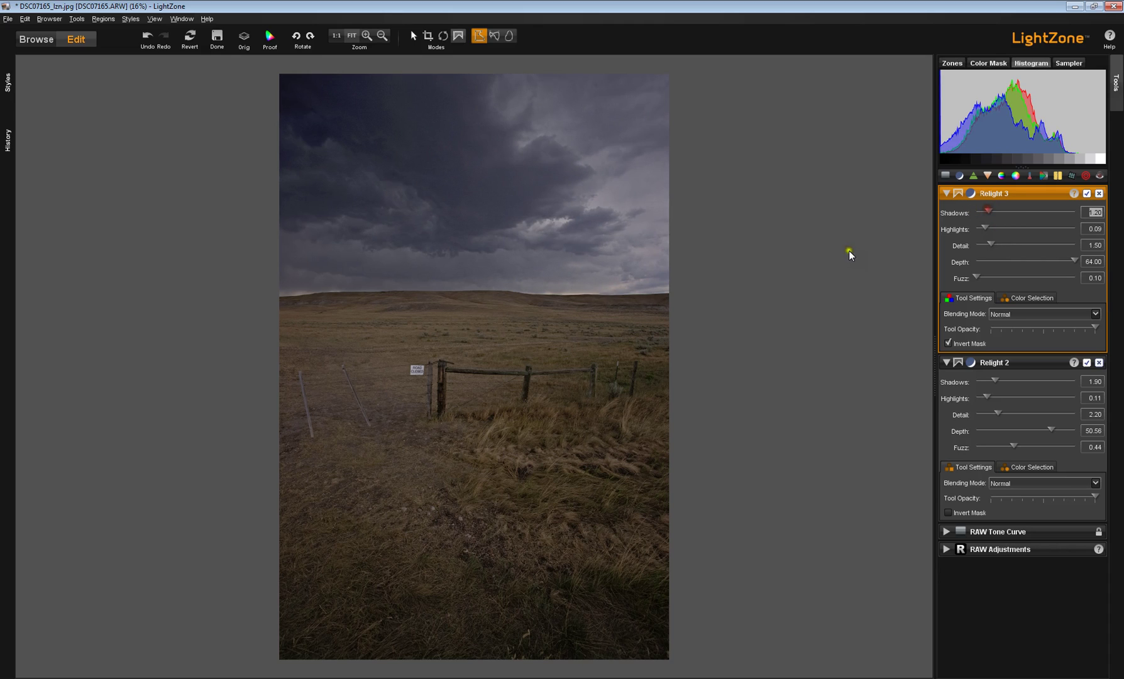
{"action": "left_click_drag", "start_coordinate": [243, 38], "coordinate": [243, 38]}
Step: Raise the sky Relight's Highlights to 0.30, cut Detail to 0.50 and readjust Shadows
{"action": "left_click_drag", "start_coordinate": [986, 224], "coordinate": [1006, 230]}
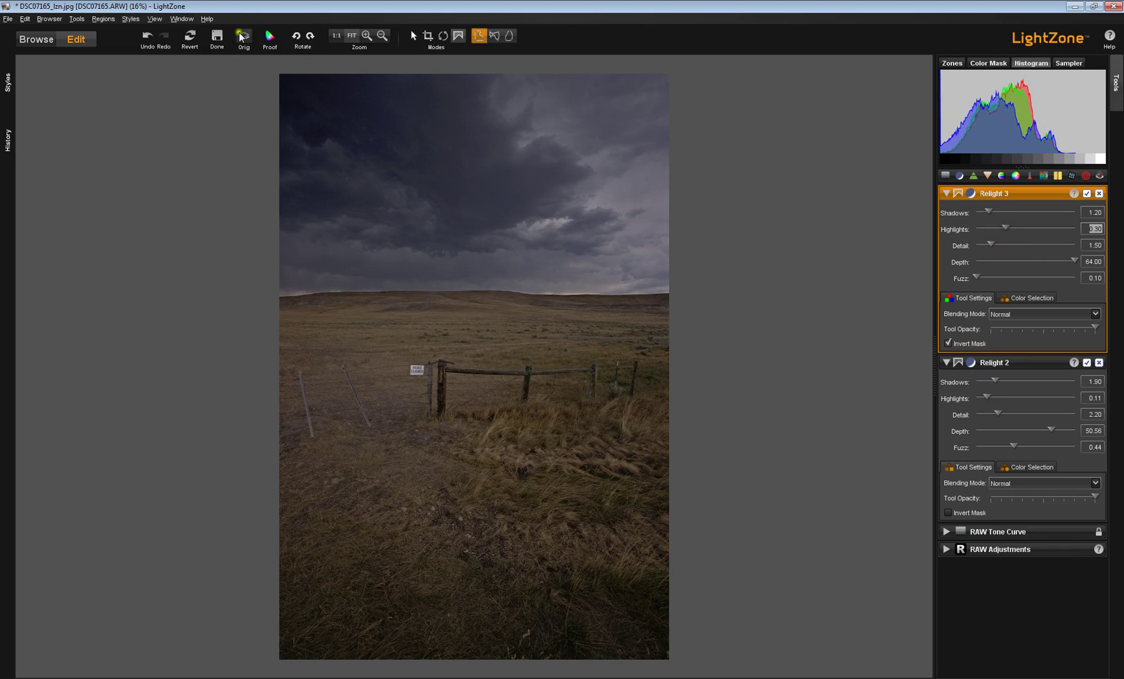
{"action": "left_click_drag", "start_coordinate": [242, 37], "coordinate": [243, 37]}
{"action": "left_click", "coordinate": [991, 242]}
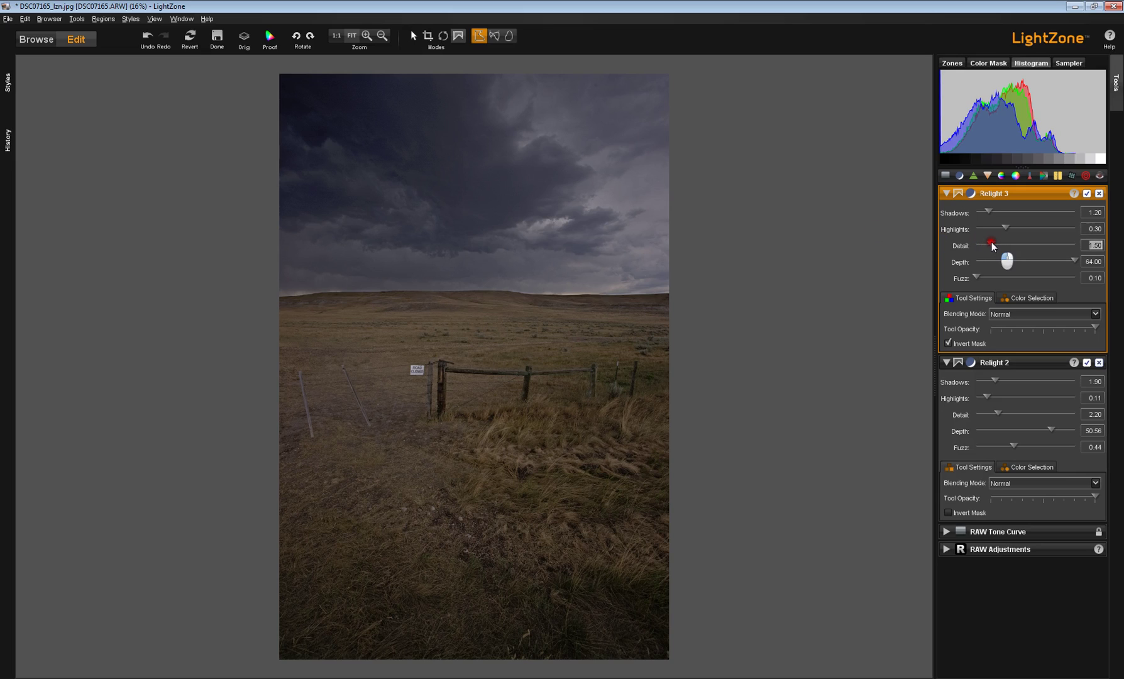
{"action": "left_click_drag", "start_coordinate": [992, 243], "coordinate": [982, 244]}
{"action": "mouse_move", "coordinate": [1076, 259]}
{"action": "left_mouse_down"}
{"action": "mouse_move", "coordinate": [982, 264]}
{"action": "mouse_move", "coordinate": [1077, 267]}
{"action": "left_mouse_up"}
{"action": "left_click_drag", "start_coordinate": [990, 209], "coordinate": [991, 209]}
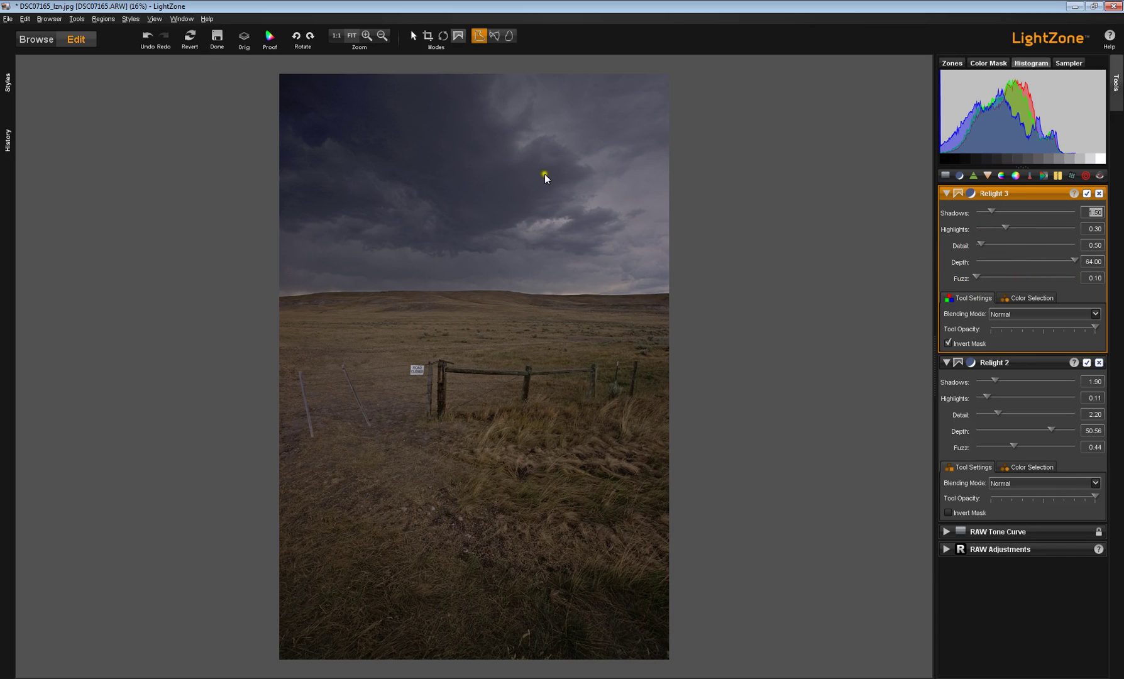
Step: Turn off and collapse Relight 3, then add a ZoneMapper tool
{"action": "left_click", "coordinate": [1086, 193]}
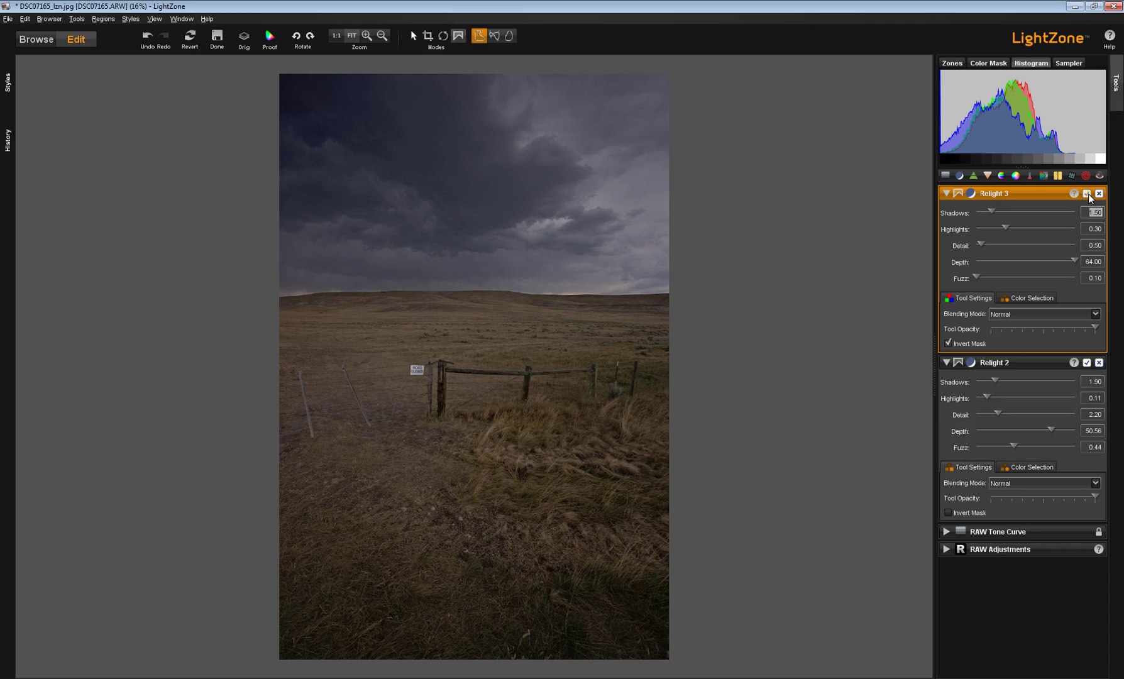
{"action": "left_click", "coordinate": [946, 194]}
{"action": "left_click", "coordinate": [946, 176]}
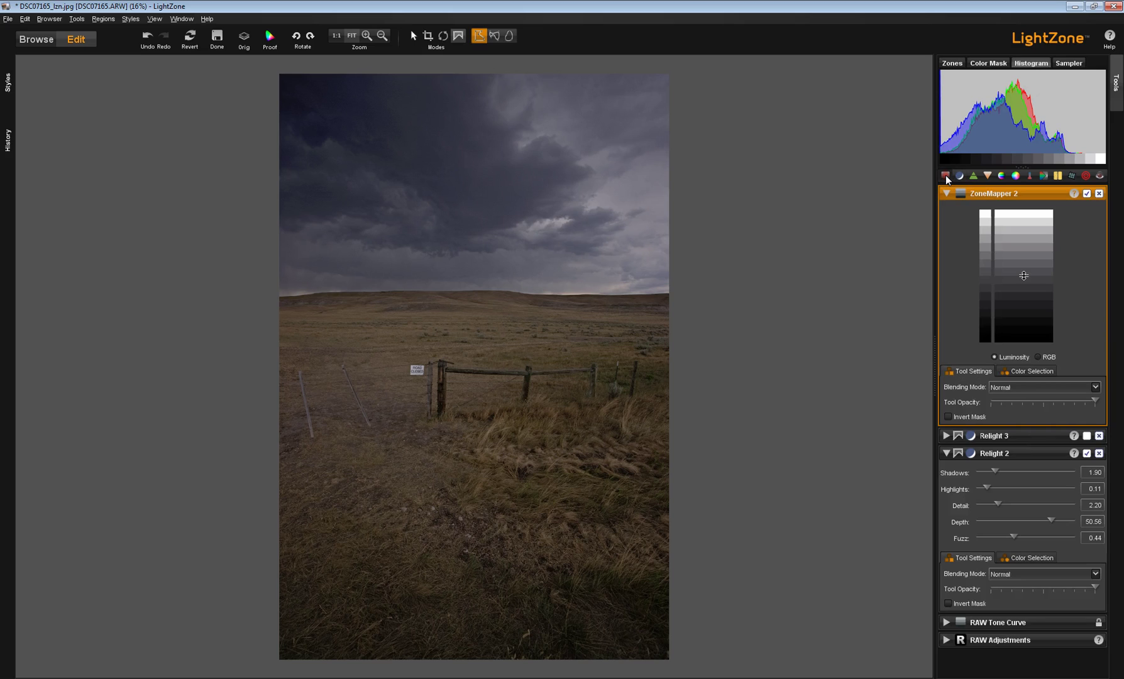
{"action": "left_click", "coordinate": [434, 186]}
Step: Paste the horizon region onto the ZoneMapper, invert its mask to the sky and show the zone preview
{"action": "left_click", "coordinate": [30, 18]}
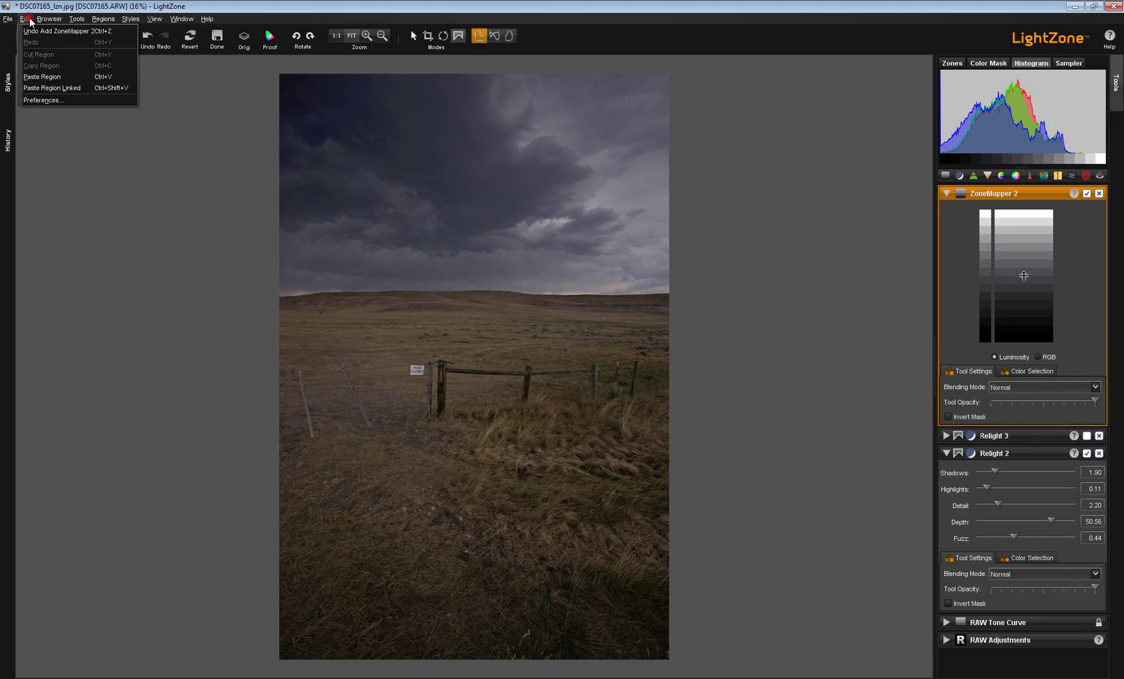
{"action": "left_click", "coordinate": [51, 76]}
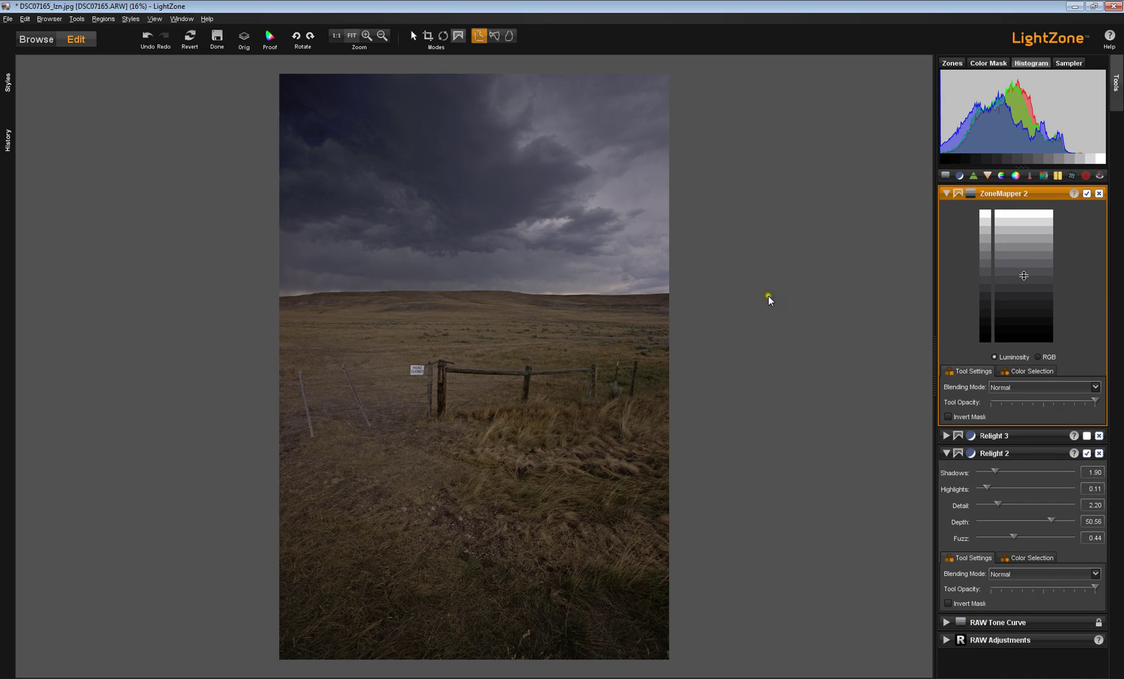
{"action": "left_click", "coordinate": [948, 417]}
{"action": "left_click", "coordinate": [952, 63]}
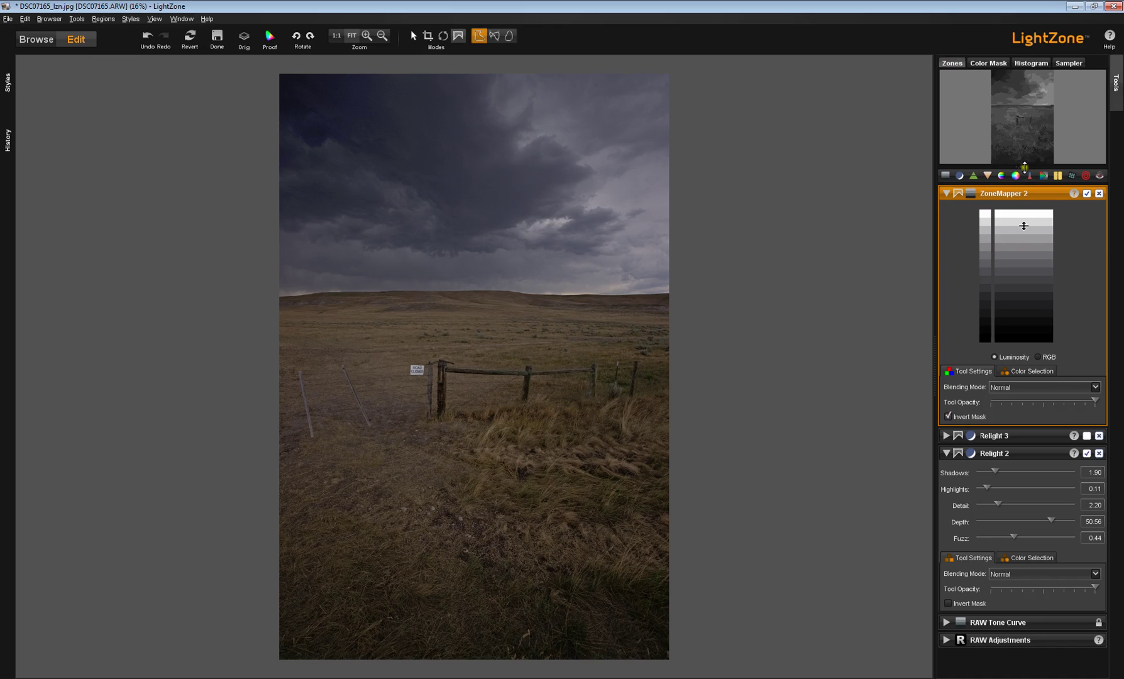
Step: Enlarge the zone preview and place ZoneMapper control points across the upper, mid and dark zones
{"action": "left_click_drag", "start_coordinate": [1027, 167], "coordinate": [1029, 249]}
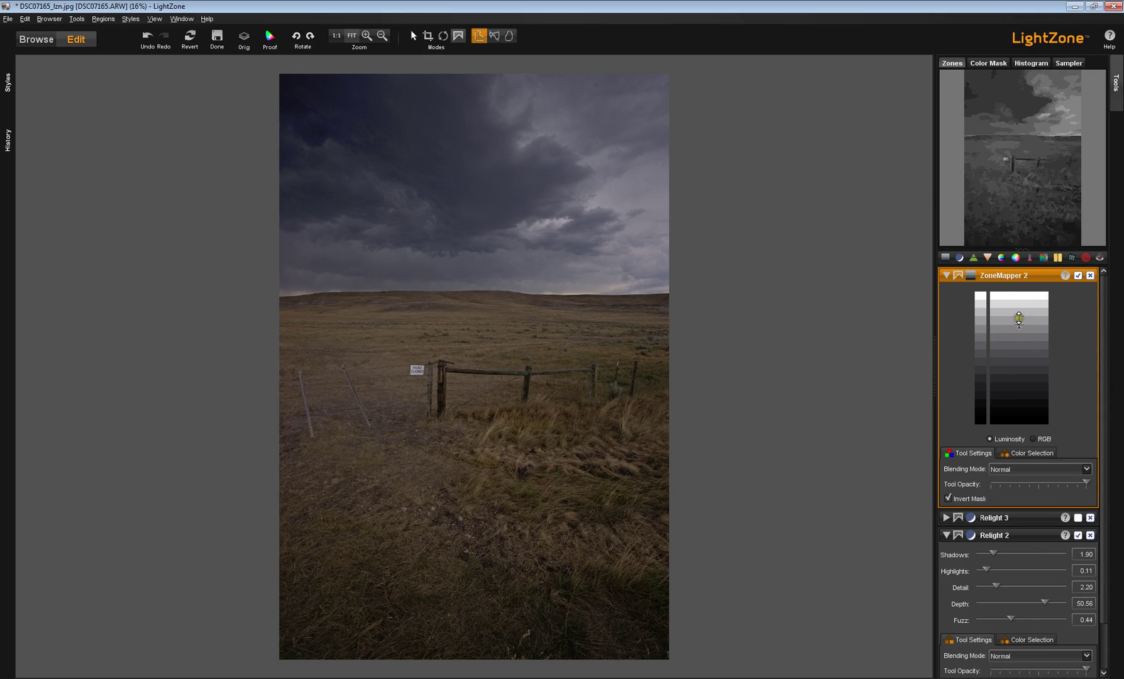
{"action": "left_click_drag", "start_coordinate": [1019, 321], "coordinate": [1019, 306]}
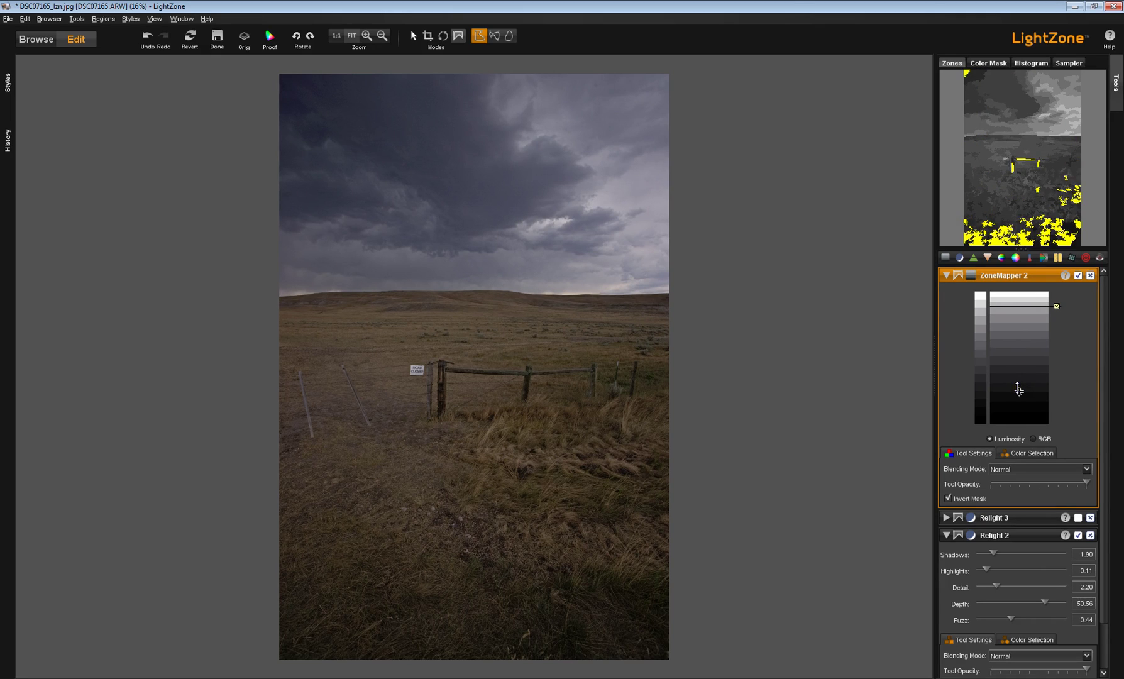
{"action": "left_click", "coordinate": [1018, 394]}
{"action": "left_click_drag", "start_coordinate": [1017, 392], "coordinate": [1018, 403]}
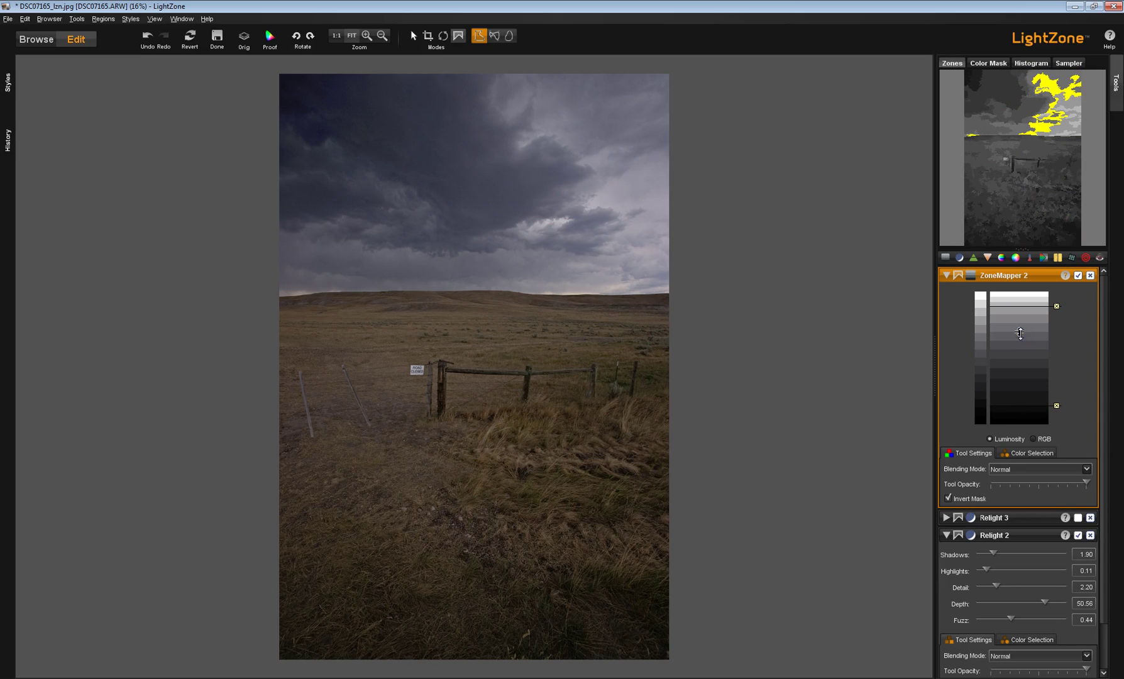
{"action": "left_click_drag", "start_coordinate": [1020, 319], "coordinate": [1019, 372]}
{"action": "left_click", "coordinate": [1017, 337]}
{"action": "left_click", "coordinate": [1018, 372]}
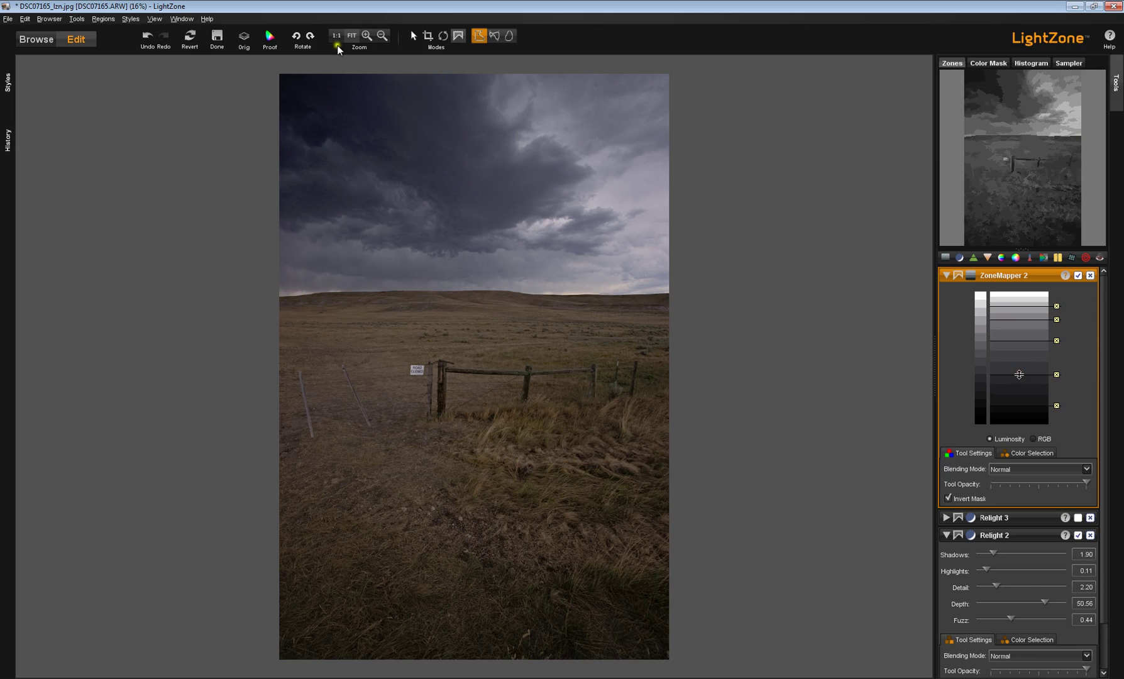
{"action": "left_click", "coordinate": [243, 39]}
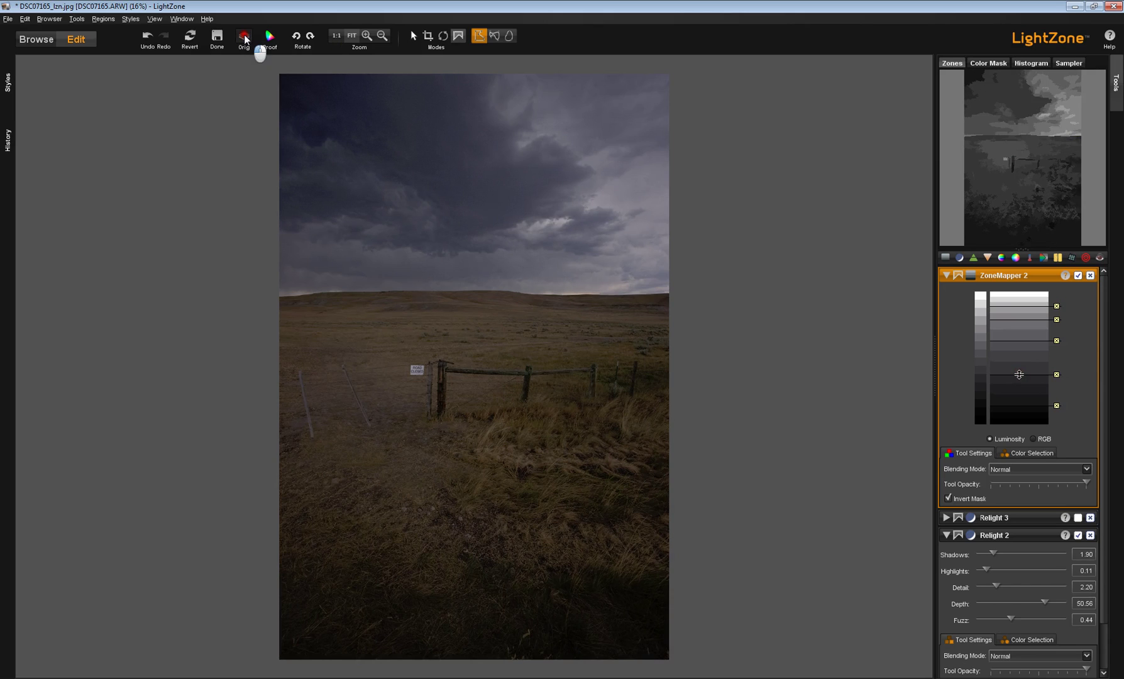
{"action": "left_click", "coordinate": [245, 39]}
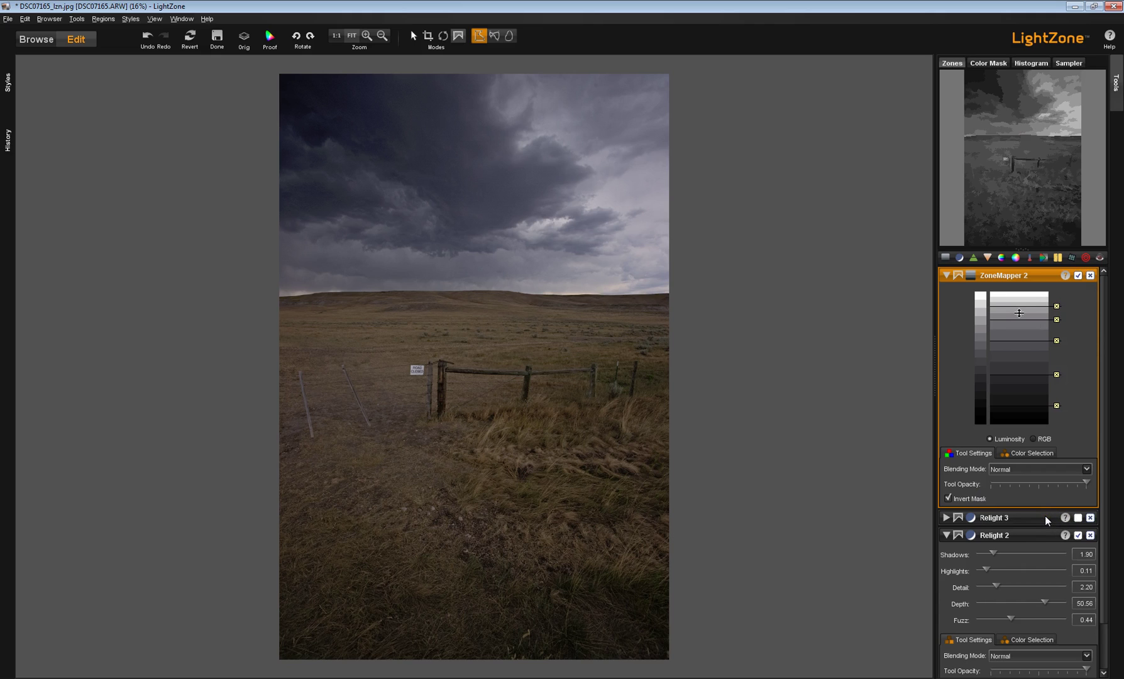
{"action": "left_click", "coordinate": [250, 39]}
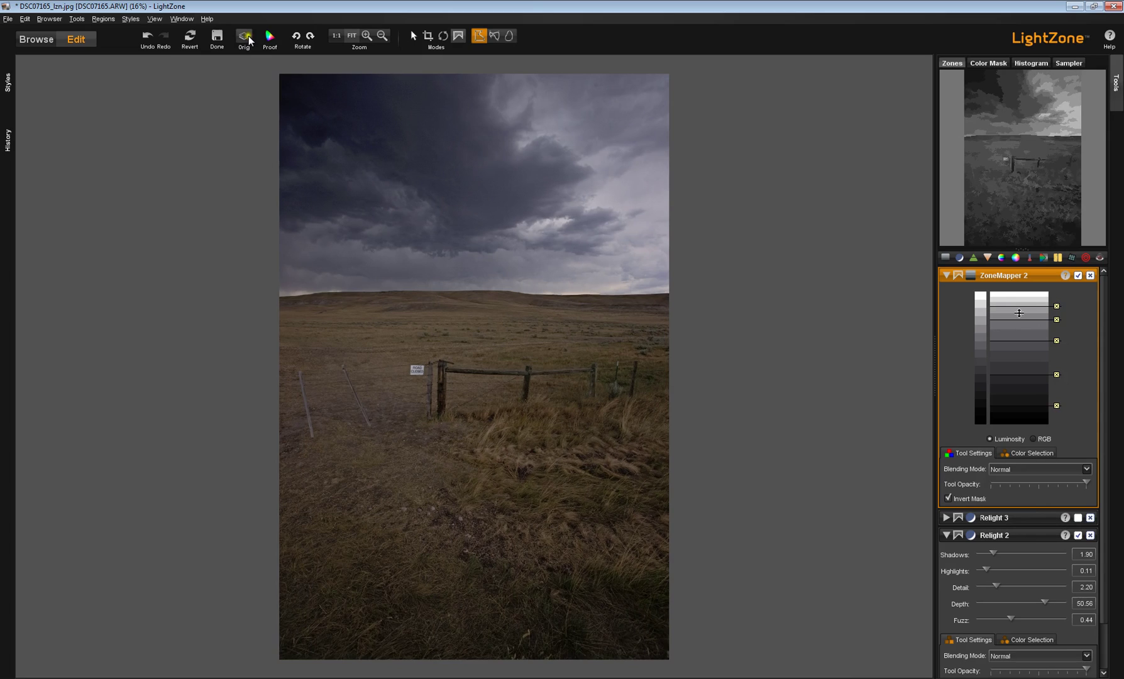